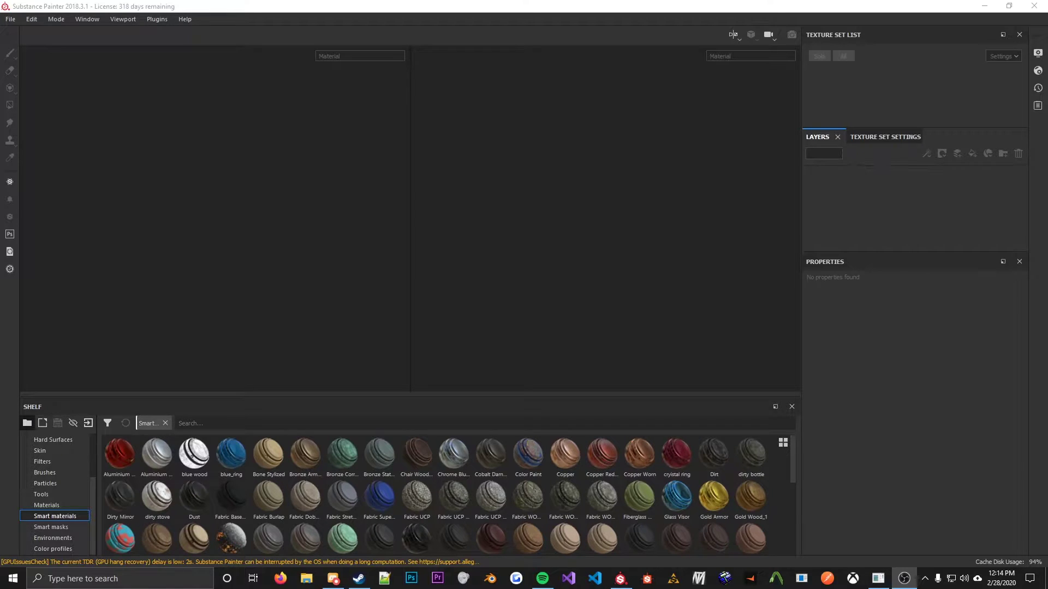
- Create a new PBR - Metallic Roughness project loaded with the lobby desk mesh
left_click(392, 279)
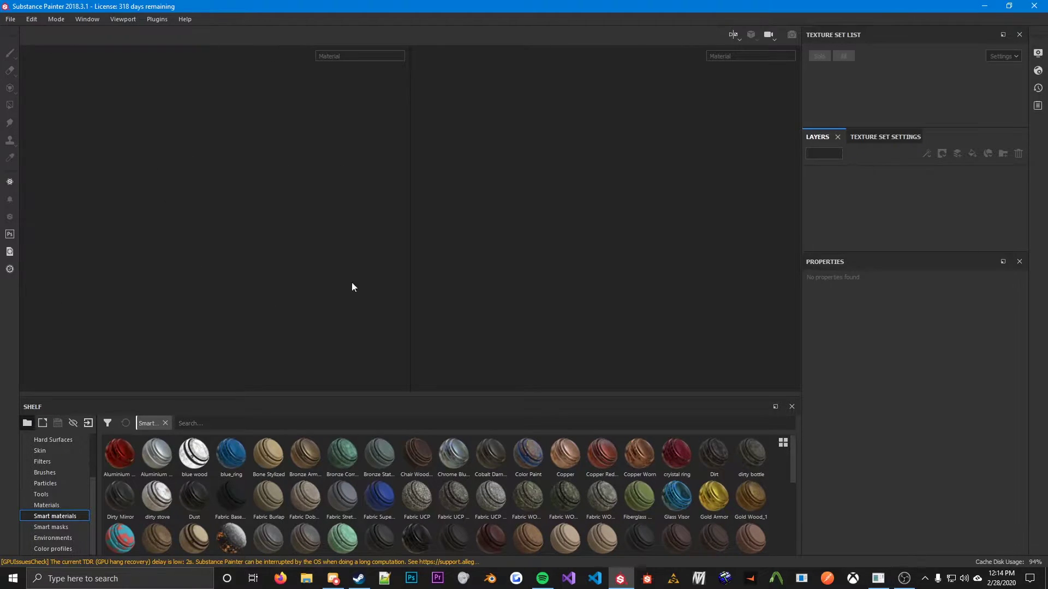
left_click(10, 19)
left_click(21, 31)
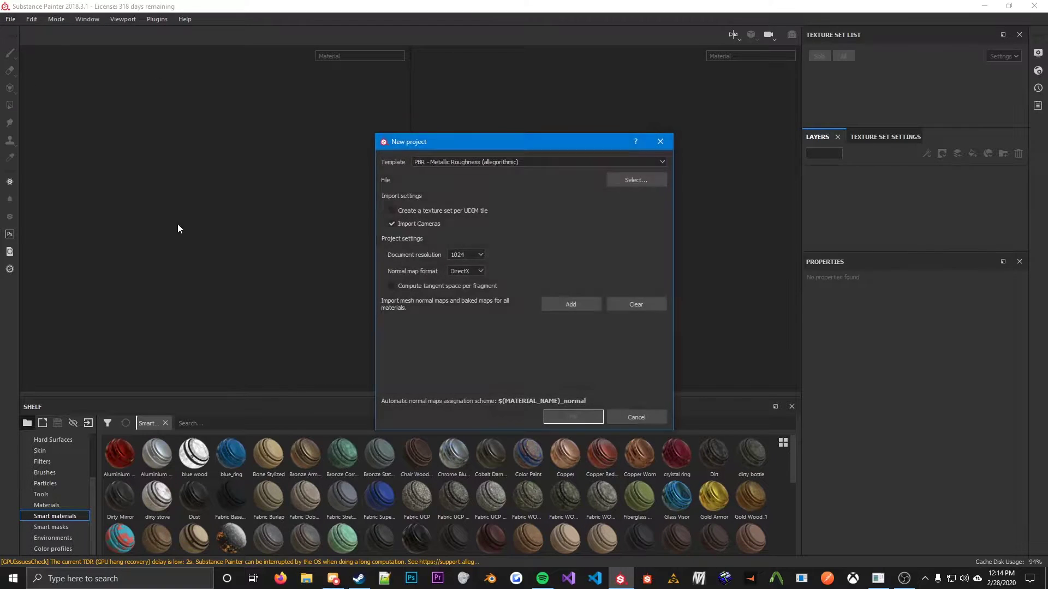
left_click(381, 166)
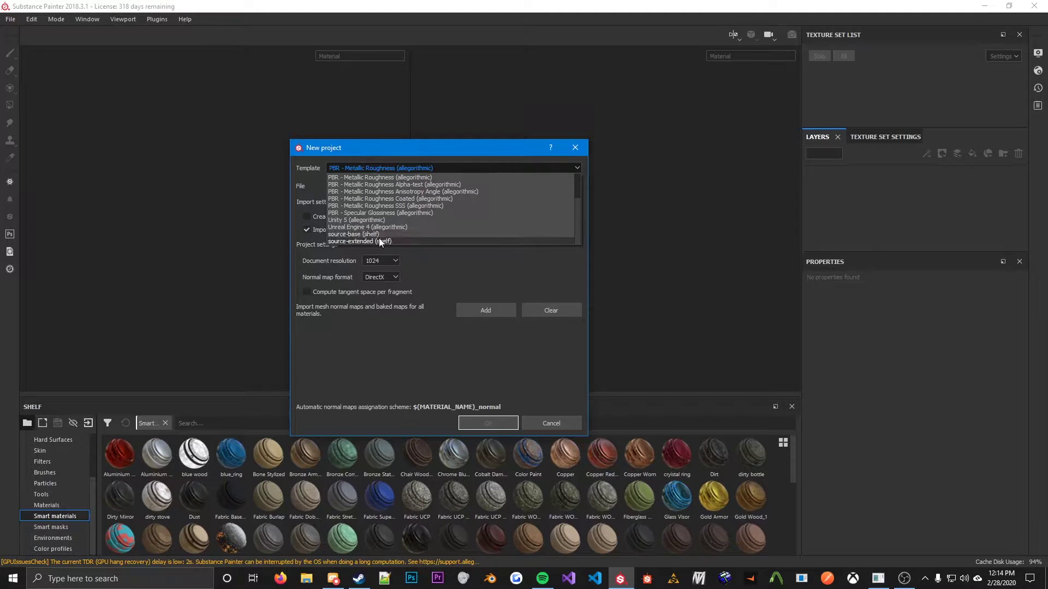
scroll(378, 238, "up", 2)
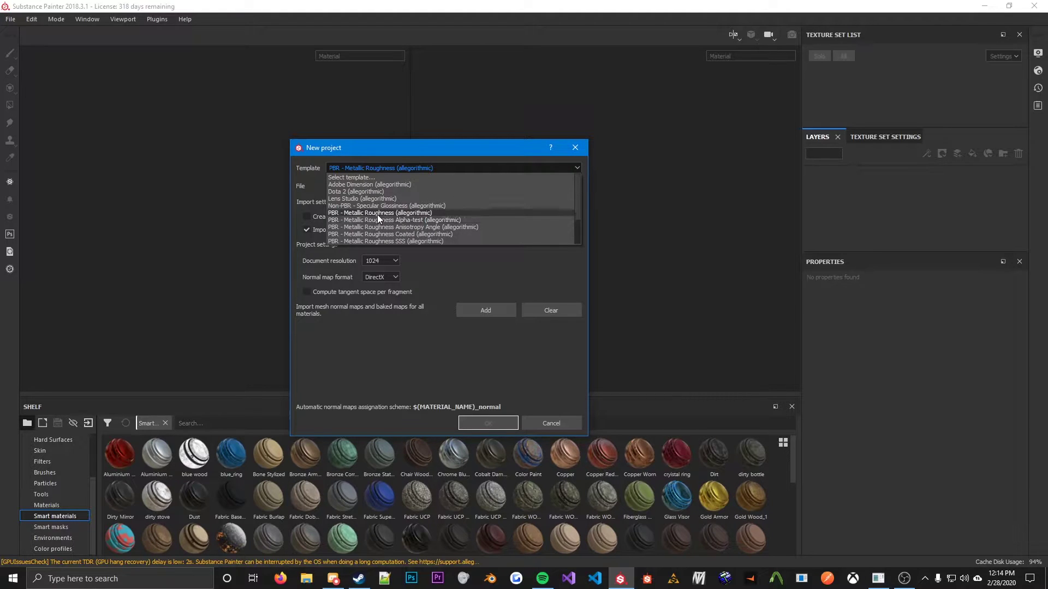
left_click(375, 214)
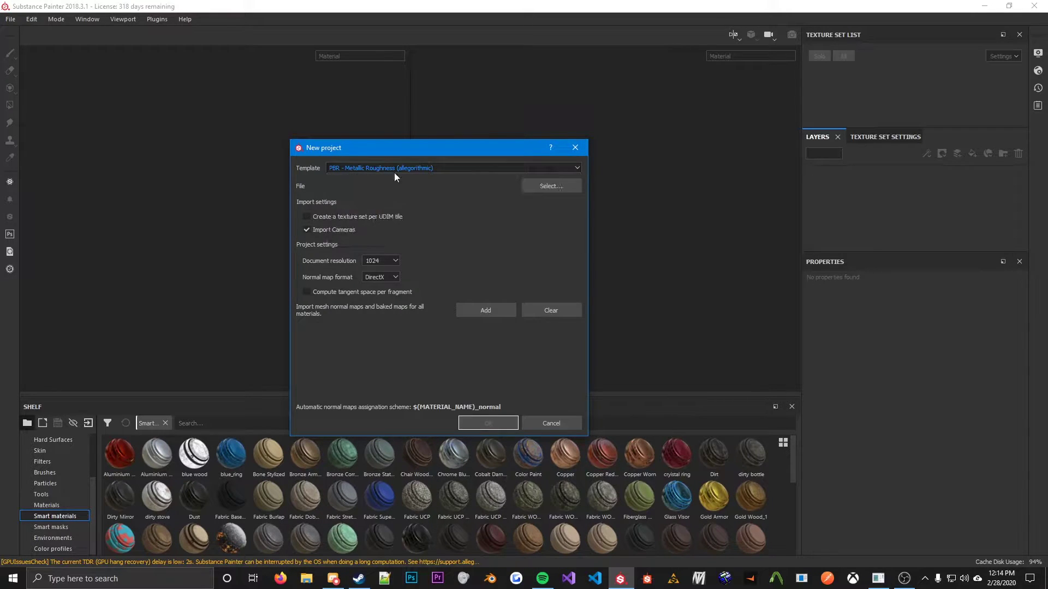
left_click(542, 186)
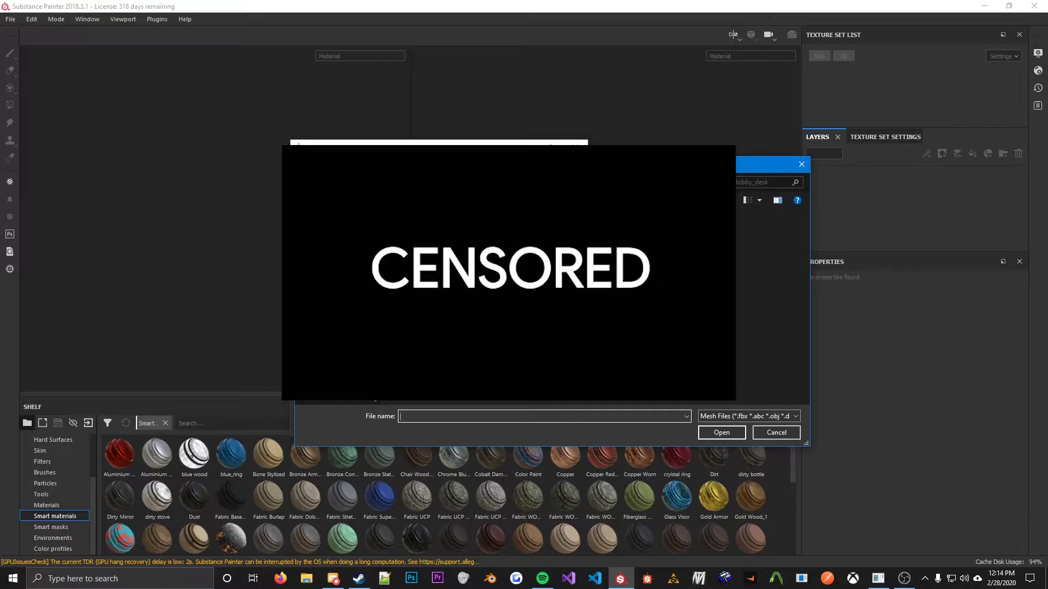
double_click(474, 382)
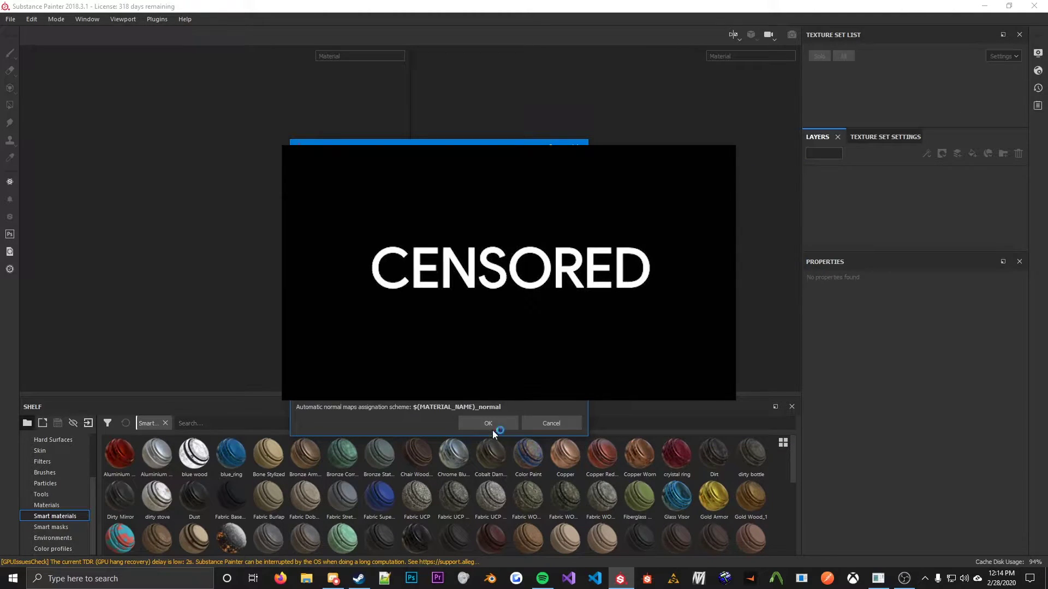
left_click(490, 423)
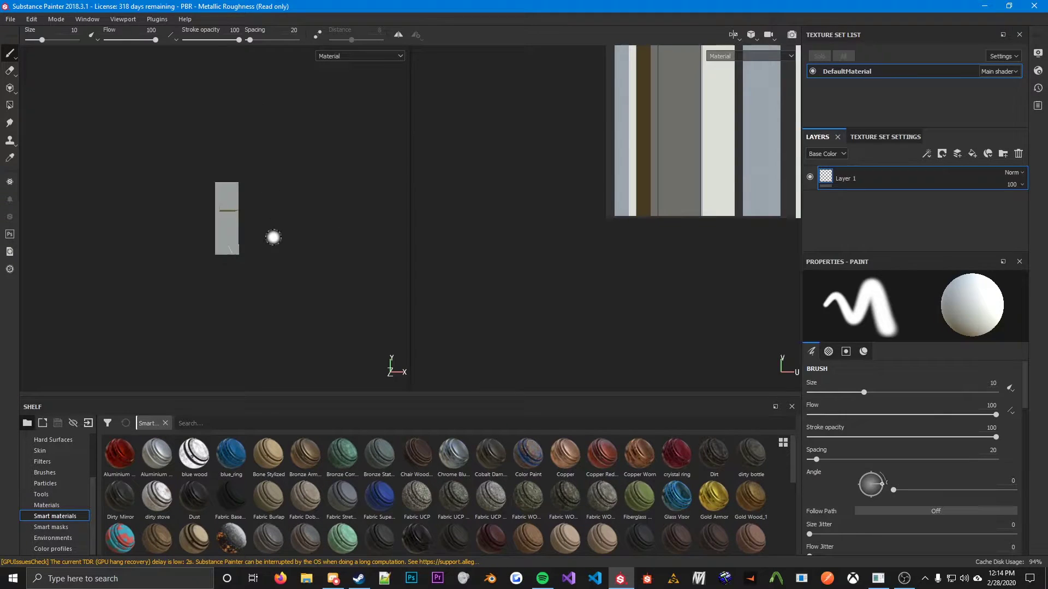
- Orbit the wall model to a front view and zoom the 2D view to fit the UV layout
mouse_move(283, 322)
left_mouse_down("alt")
mouse_move(281, 339)
mouse_move(196, 332)
mouse_move(103, 356)
mouse_move(304, 275)
mouse_move(199, 299)
mouse_move(84, 288)
mouse_move(201, 297)
left_mouse_up("alt")
scroll(647, 218, "up", 2)
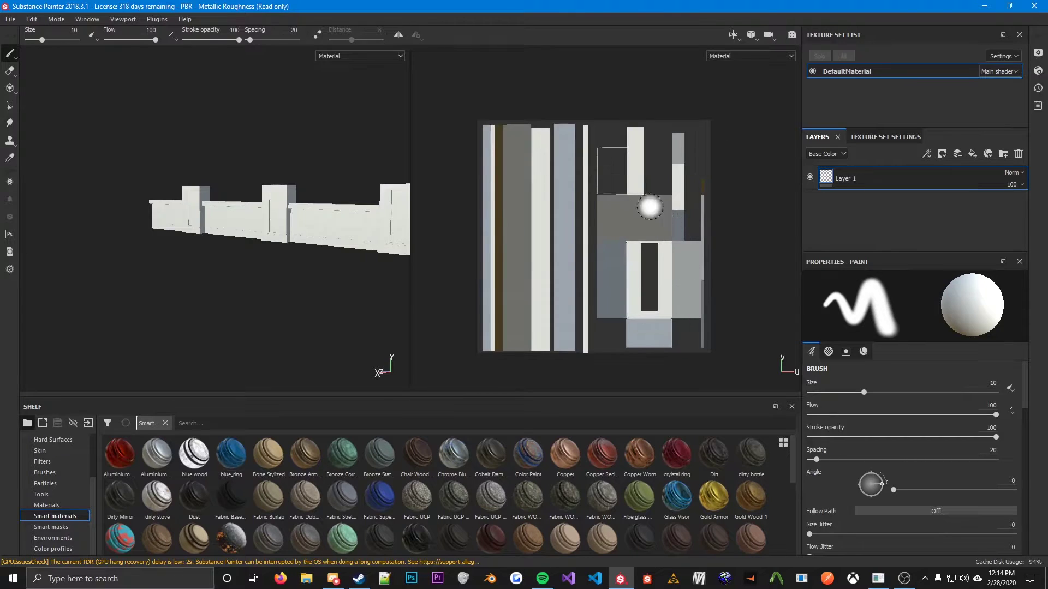
scroll(510, 293, "up", 3)
scroll(503, 245, "down", 3)
scroll(519, 166, "up", 3)
scroll(571, 140, "down", 1)
scroll(622, 335, "down", 3)
scroll(604, 140, "up", 3)
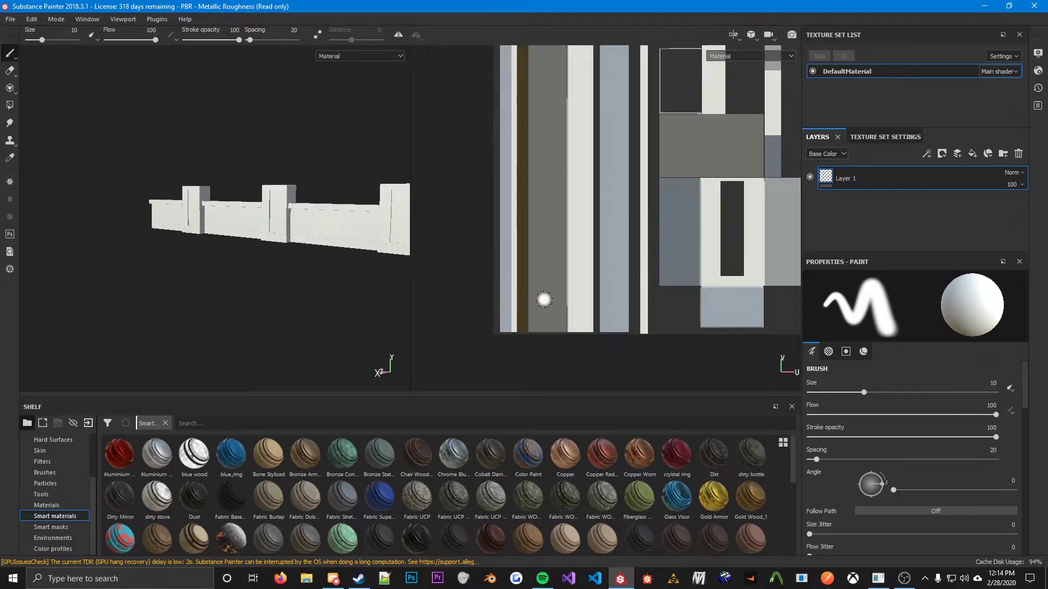
scroll(721, 222, "up", 2)
left_click_drag(208, 269, 239, 277, "alt")
scroll(562, 286, "up", 3)
scroll(475, 284, "down", 5)
scroll(608, 217, "up", 2)
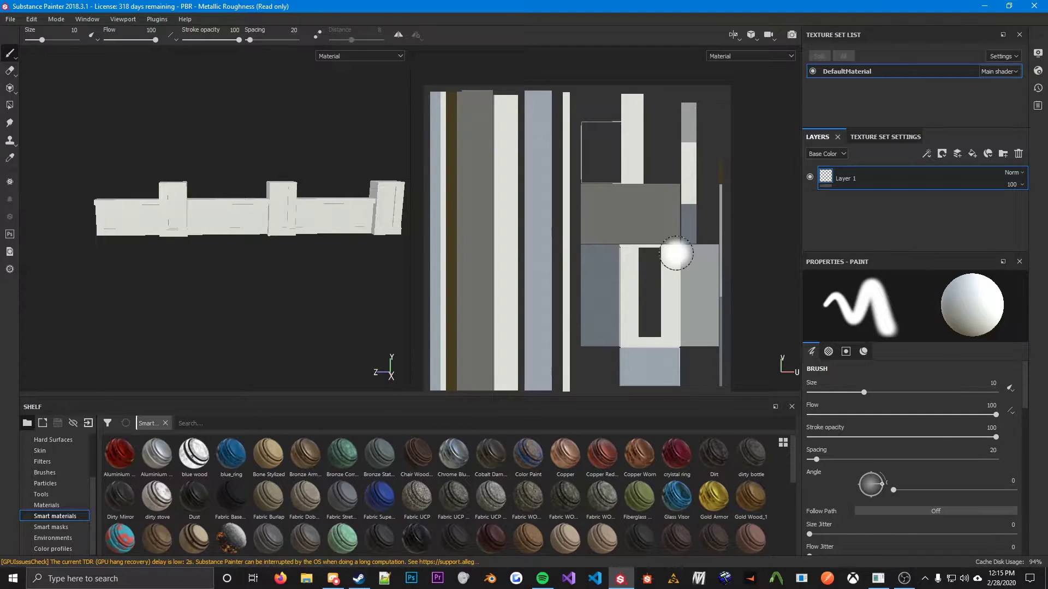
- Bake the DefaultMaterial mesh maps from Texture Set Settings after reviewing the Ambient occlusion parameters
left_click(903, 139)
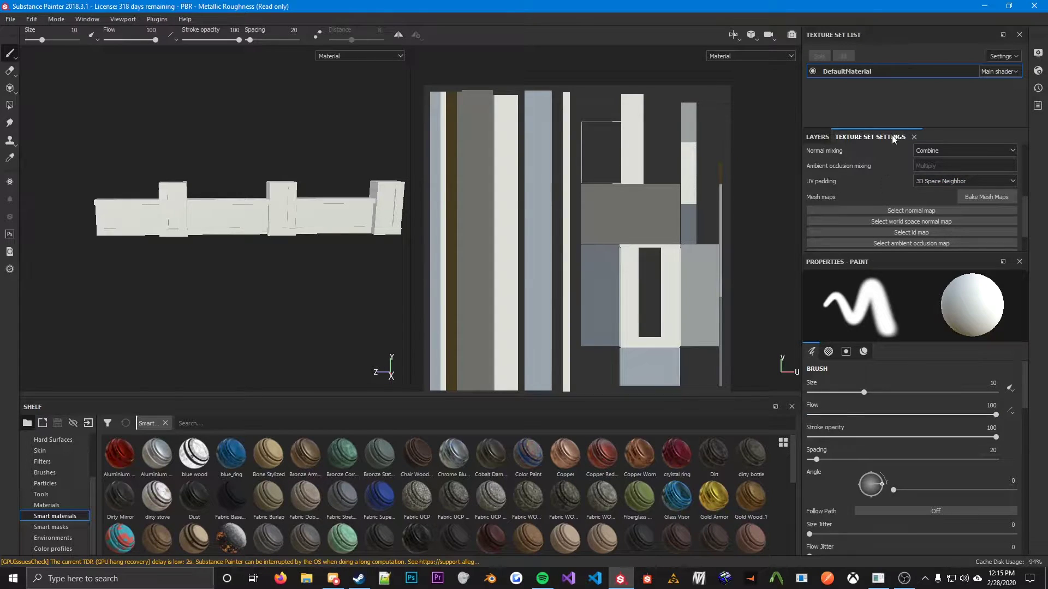
scroll(928, 183, "down", 1)
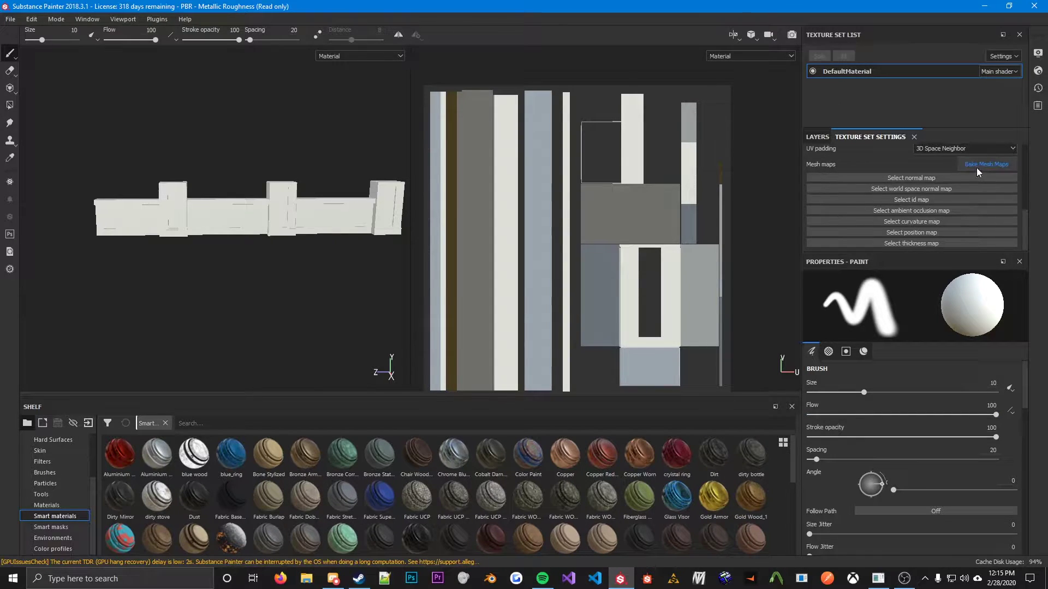
left_click(976, 168)
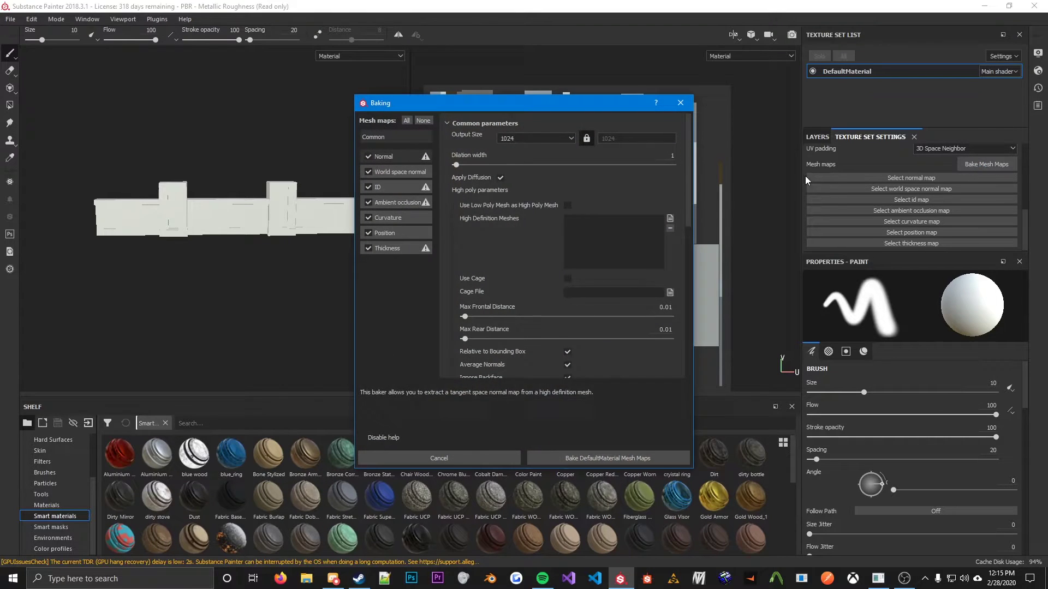
left_click(389, 205)
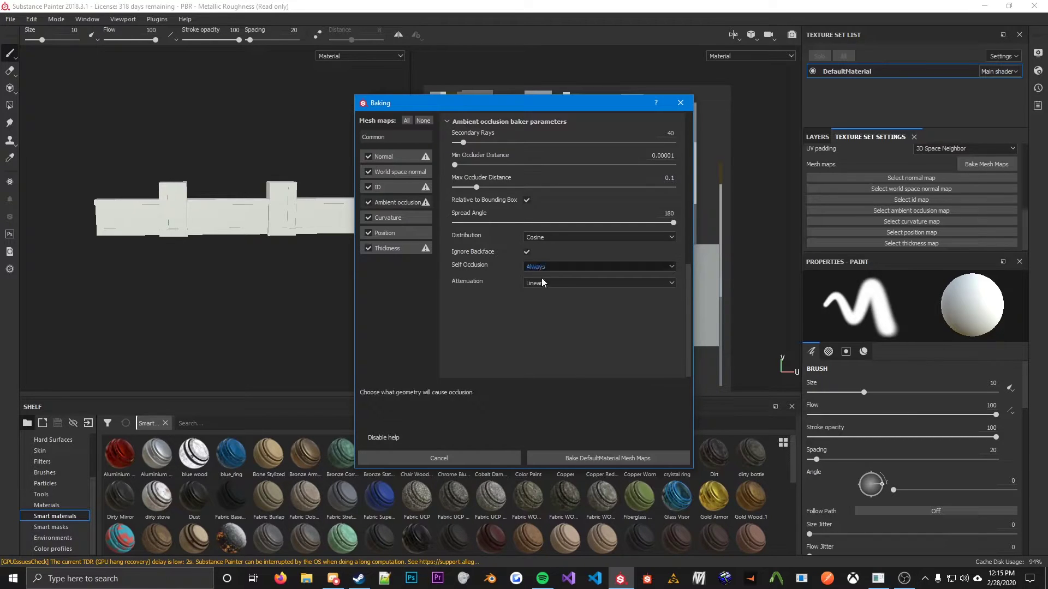
left_click(594, 457)
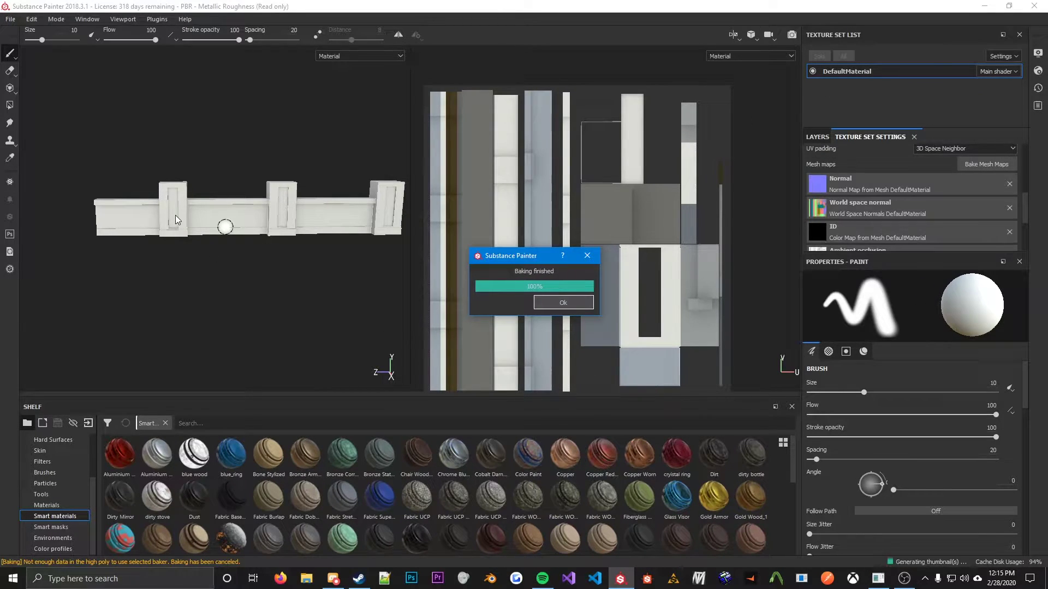
- Inspect the baked wall and pillar from several angles and switch back to the Layers stack
scroll(182, 215, "up", 5)
left_click_drag(138, 265, 250, 316, "alt")
scroll(274, 323, "down", 5)
scroll(176, 285, "up", 2)
left_click_drag(176, 285, 444, 243, "alt")
left_click(817, 137)
mouse_move(300, 252)
left_mouse_down("alt")
mouse_move(316, 265)
mouse_move(203, 297)
mouse_move(280, 276)
mouse_move(169, 273)
mouse_move(232, 284)
mouse_move(259, 259)
mouse_move(257, 304)
mouse_move(253, 292)
mouse_move(295, 299)
mouse_move(213, 307)
mouse_move(265, 306)
left_mouse_up("alt")
scroll(261, 307, "down", 2)
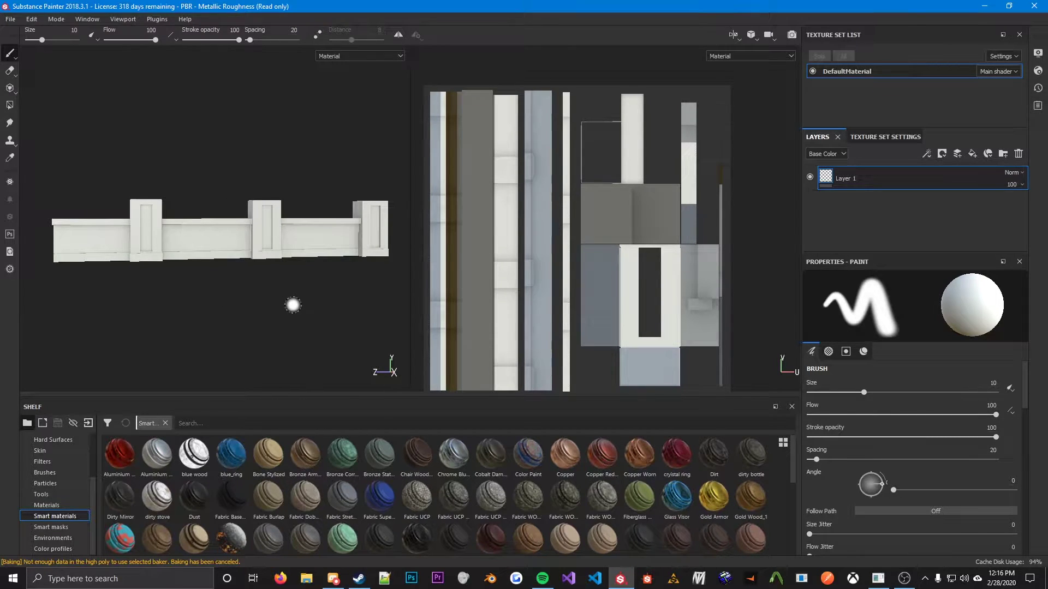
left_click_drag(293, 305, 231, 323, "alt")
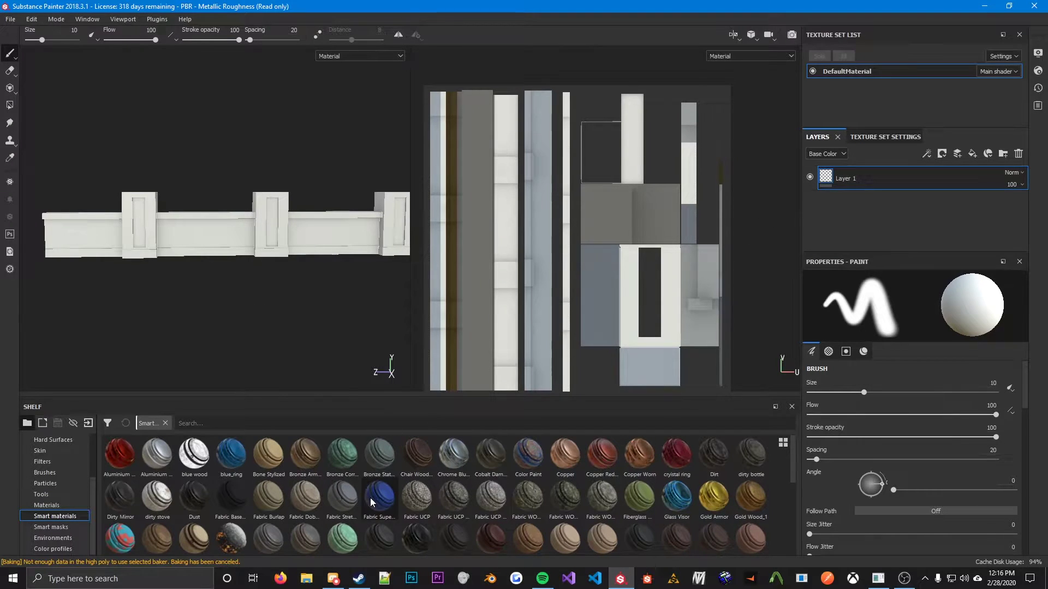
mouse_move(370, 502)
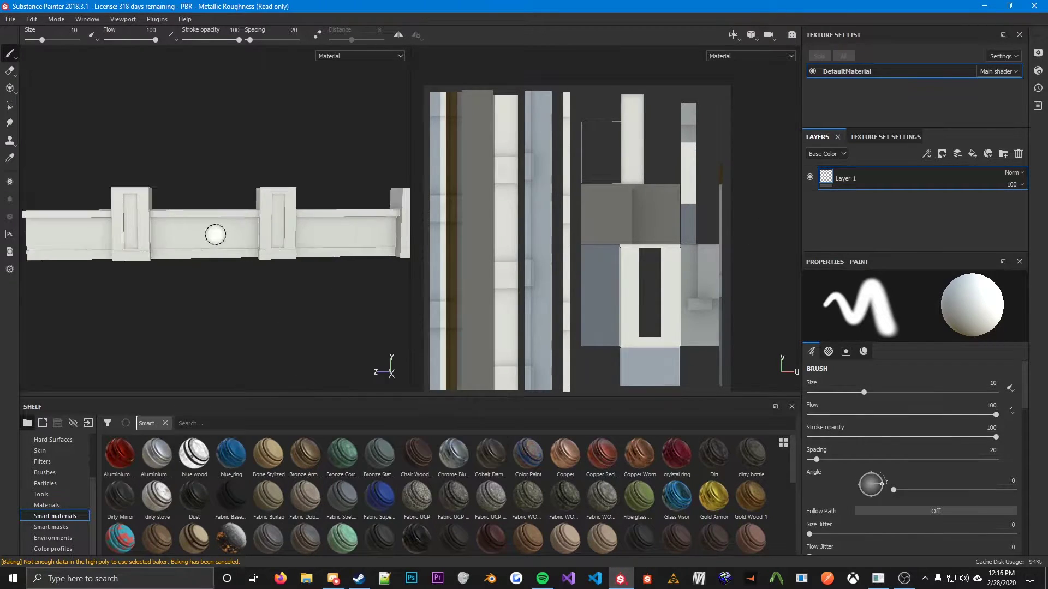
left_click_drag(189, 291, 289, 320, "alt")
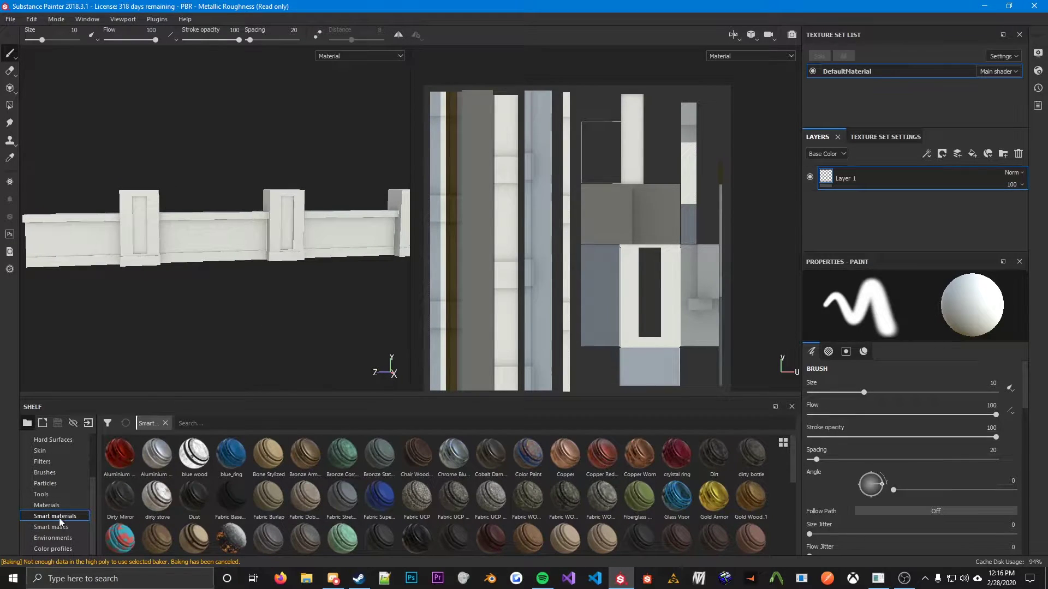
scroll(317, 502, "down", 10)
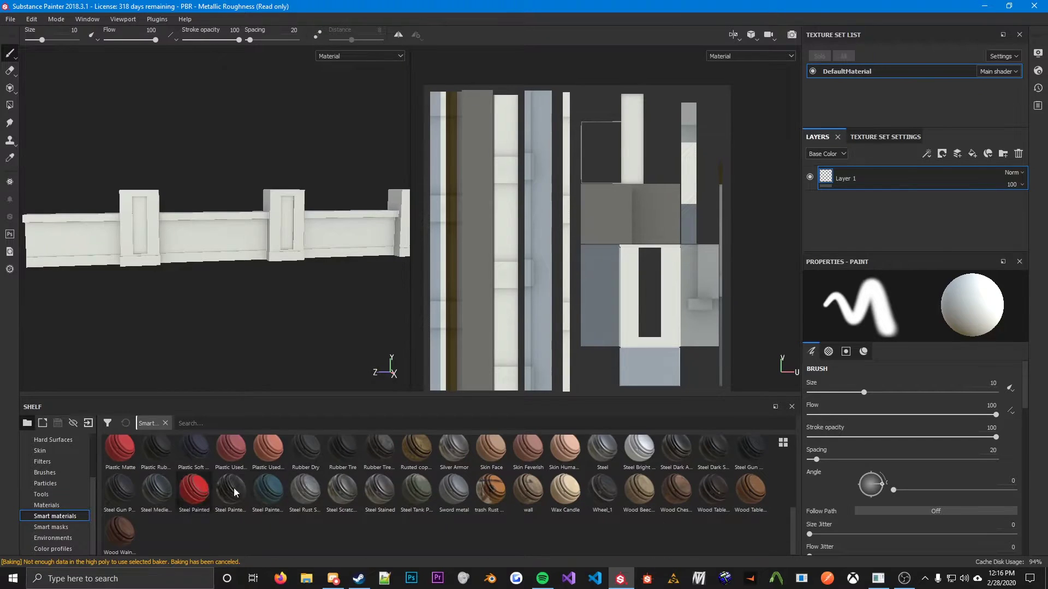
scroll(305, 526, "up", 3)
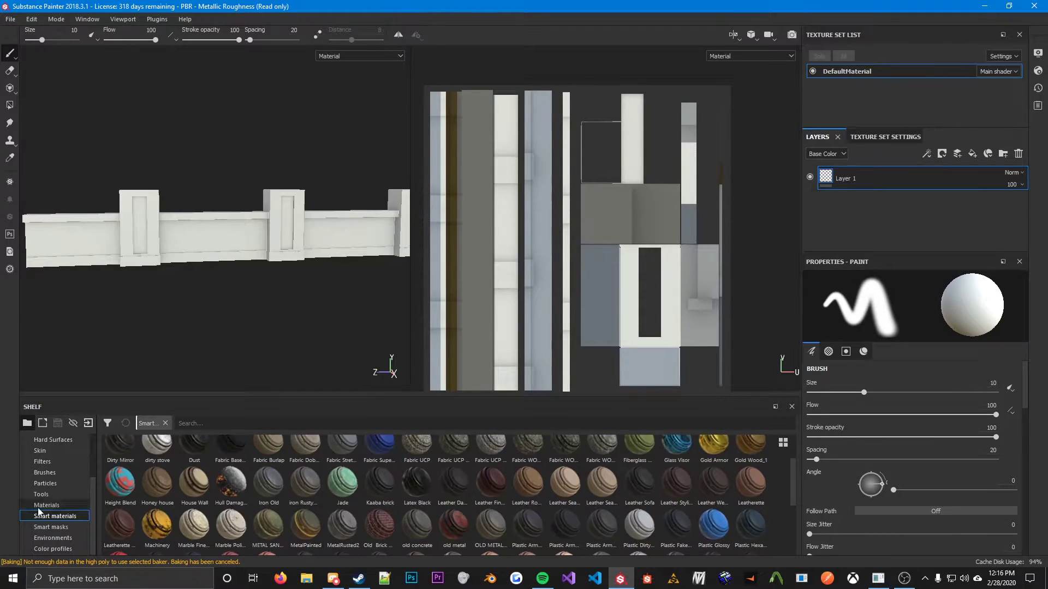
left_click(46, 506)
scroll(268, 492, "down", 5)
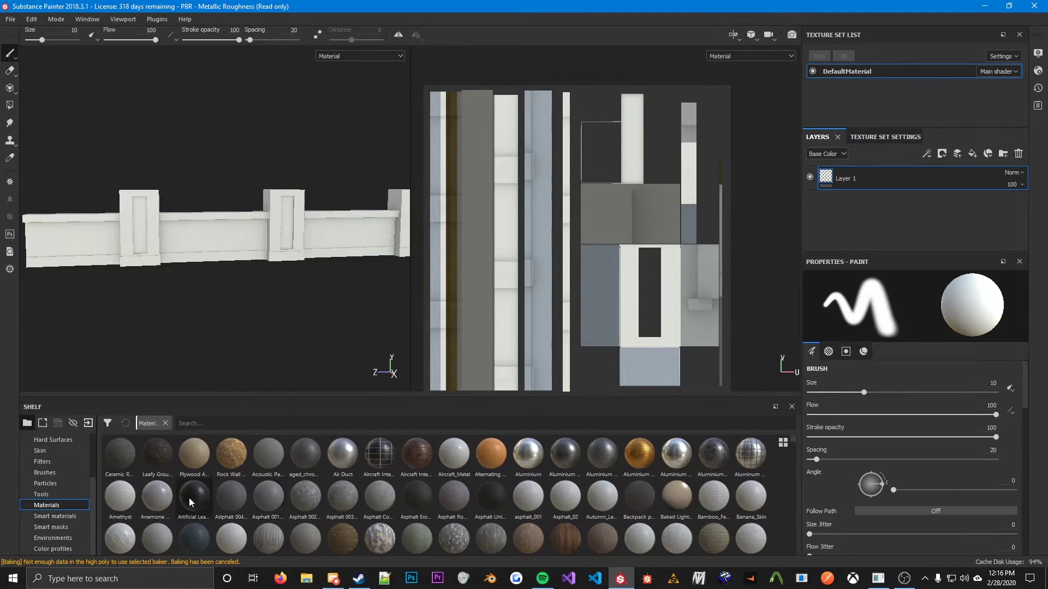
left_click(58, 515)
scroll(414, 487, "down", 5)
mouse_move(384, 496)
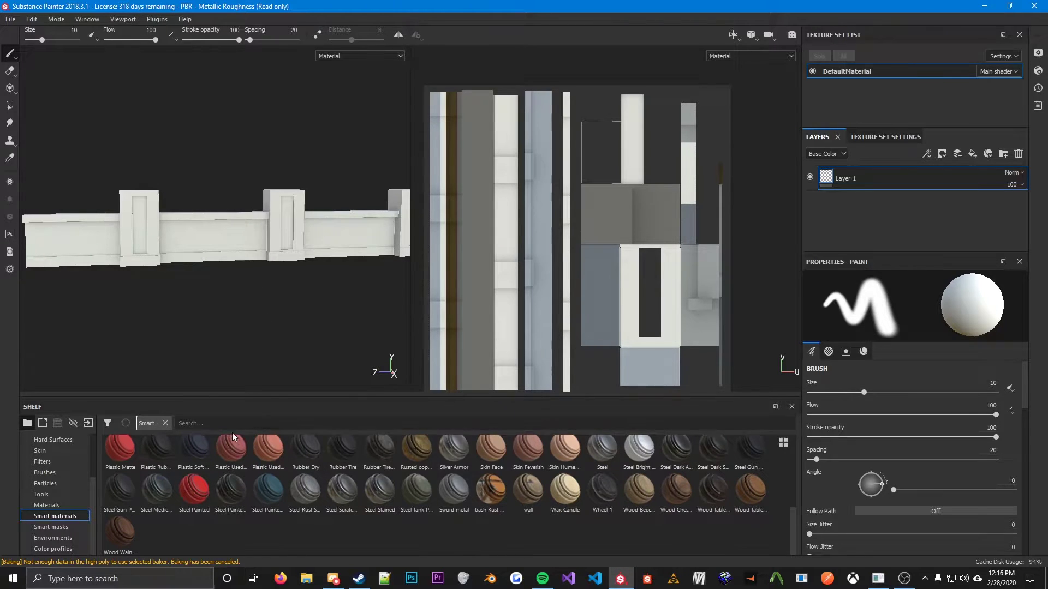
scroll(299, 206, "up", 2)
mouse_move(299, 206)
left_mouse_down("alt")
mouse_move(269, 327)
mouse_move(246, 241)
mouse_move(277, 284)
mouse_move(245, 299)
mouse_move(270, 303)
left_mouse_up("alt")
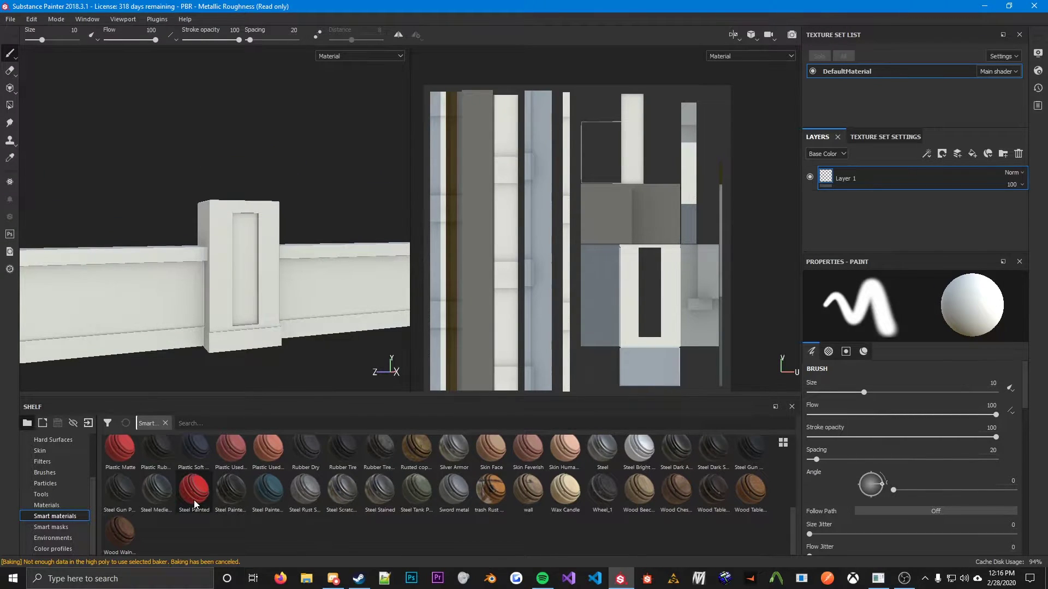
- Apply the Steel Painted smart material to the wall as a trial red layer
left_click_drag(195, 504, 921, 171)
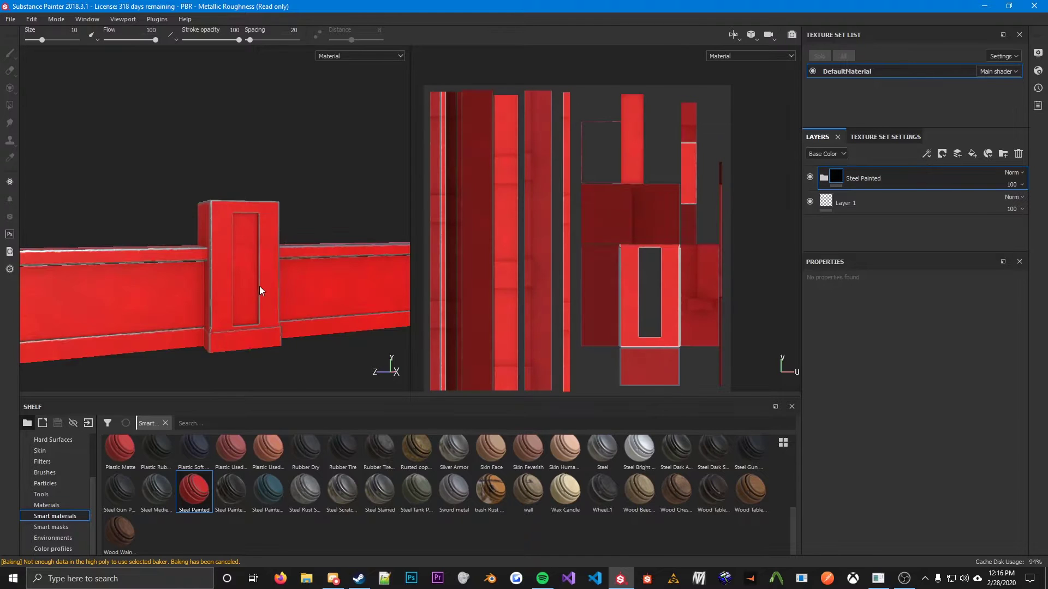
mouse_move(260, 286)
left_mouse_down("alt")
mouse_move(155, 267)
mouse_move(214, 266)
mouse_move(234, 231)
mouse_move(260, 265)
mouse_move(236, 326)
mouse_move(219, 327)
mouse_move(277, 311)
mouse_move(319, 272)
mouse_move(181, 348)
left_mouse_up("alt")
scroll(54, 448, "up", 2)
left_click(54, 450)
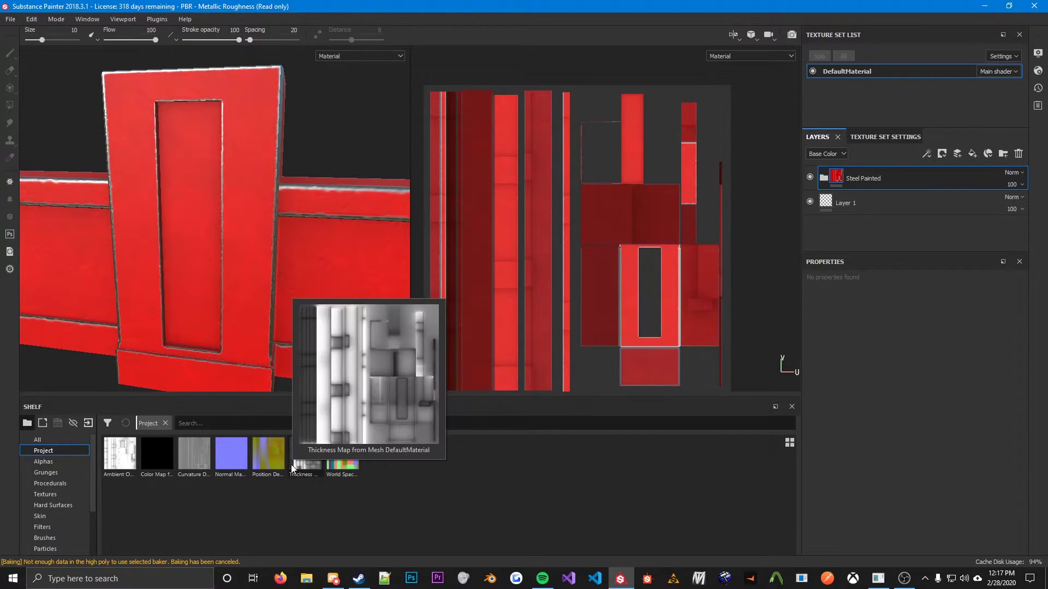
- Delete the Steel Painted layer so only Layer 1 remains
left_click_drag(165, 291, 171, 327, "alt")
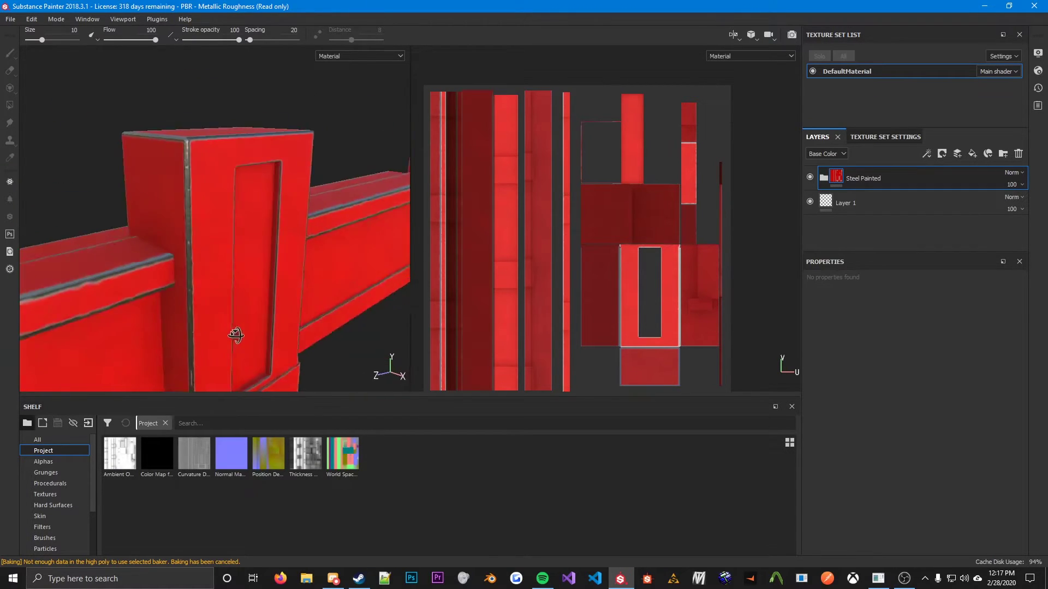
left_click_drag(233, 335, 692, 253, "alt")
key("Delete")
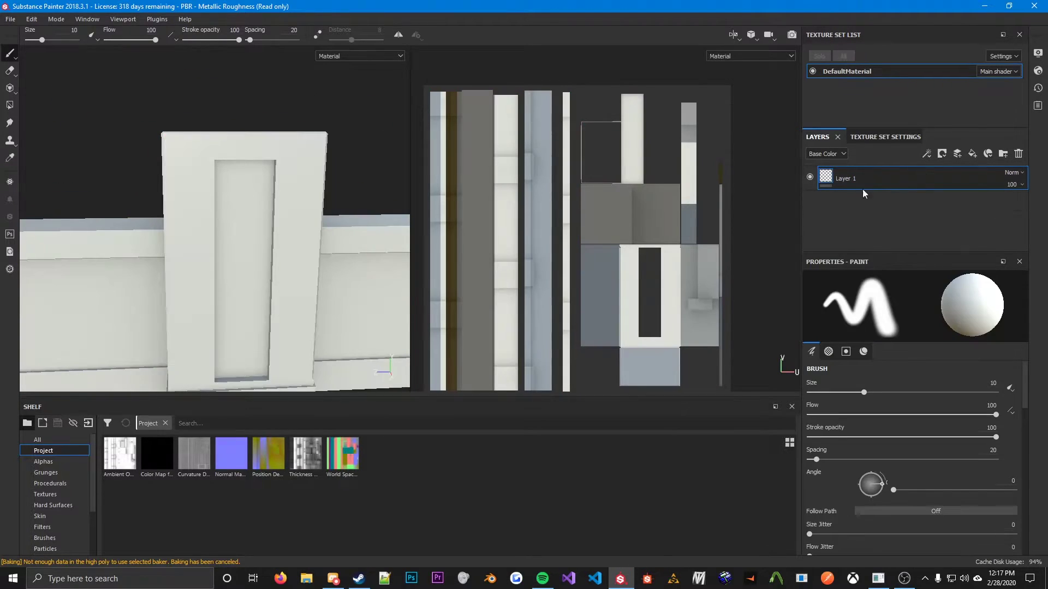
- Apply the Steel Painted Stained smart material as a layer and inspect the weathered blue wall
scroll(49, 485, "down", 2)
left_click(61, 512)
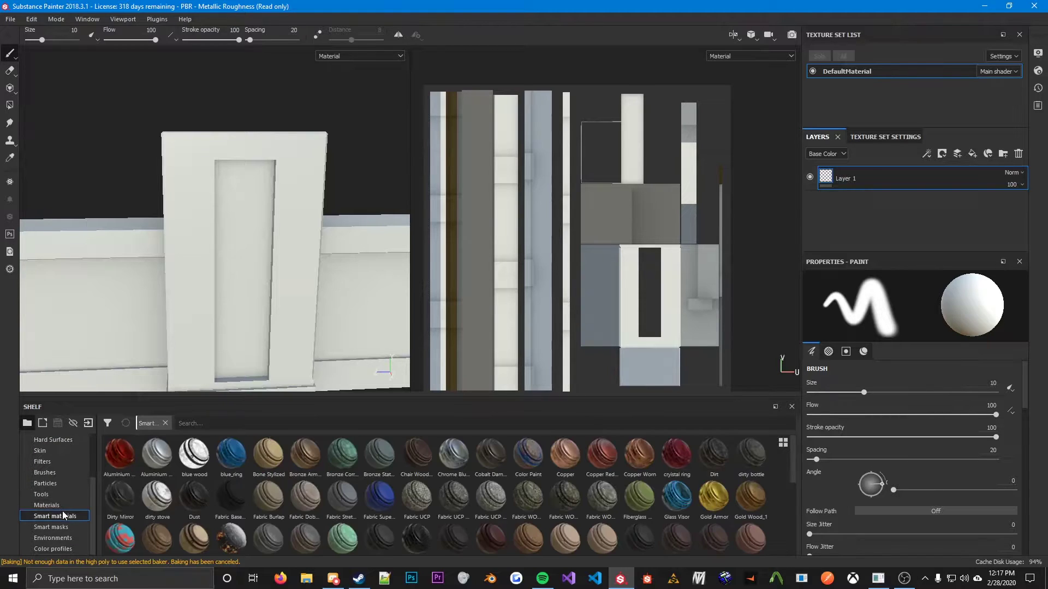
scroll(215, 472, "down", 1)
mouse_move(269, 493)
left_mouse_down()
mouse_move(894, 196)
mouse_move(910, 166)
mouse_move(904, 173)
left_mouse_up()
mouse_move(331, 300)
left_mouse_down("alt")
mouse_move(311, 367)
mouse_move(290, 373)
mouse_move(252, 343)
mouse_move(276, 304)
mouse_move(317, 321)
mouse_move(179, 331)
mouse_move(320, 325)
mouse_move(296, 342)
mouse_move(306, 313)
mouse_move(216, 323)
left_mouse_up("alt")
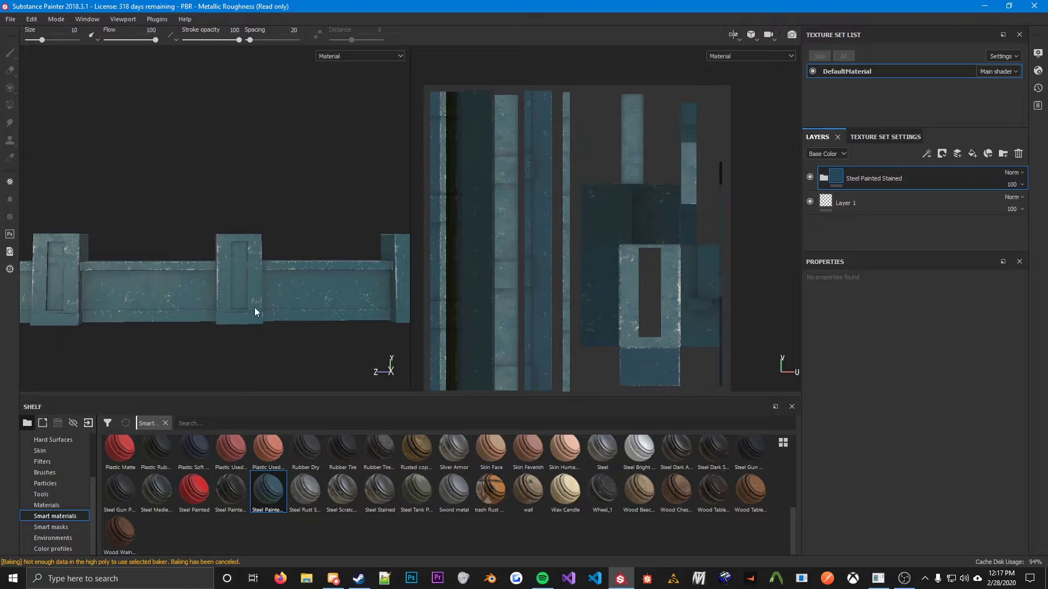
mouse_move(254, 309)
right_mouse_down("alt")
mouse_move(238, 286)
mouse_move(254, 312)
right_mouse_up("alt")
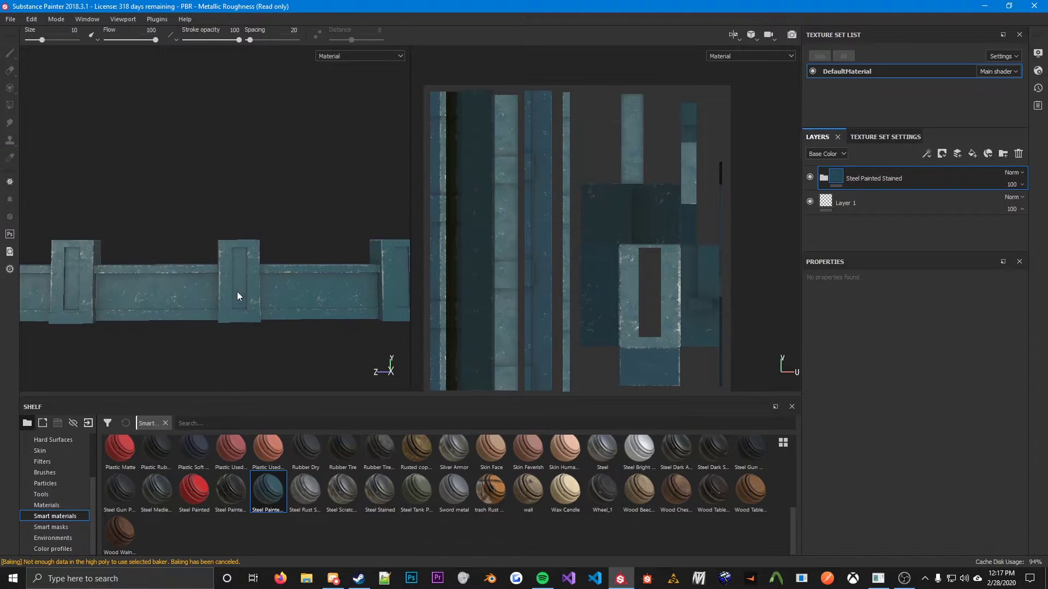
scroll(256, 318, "down", 3)
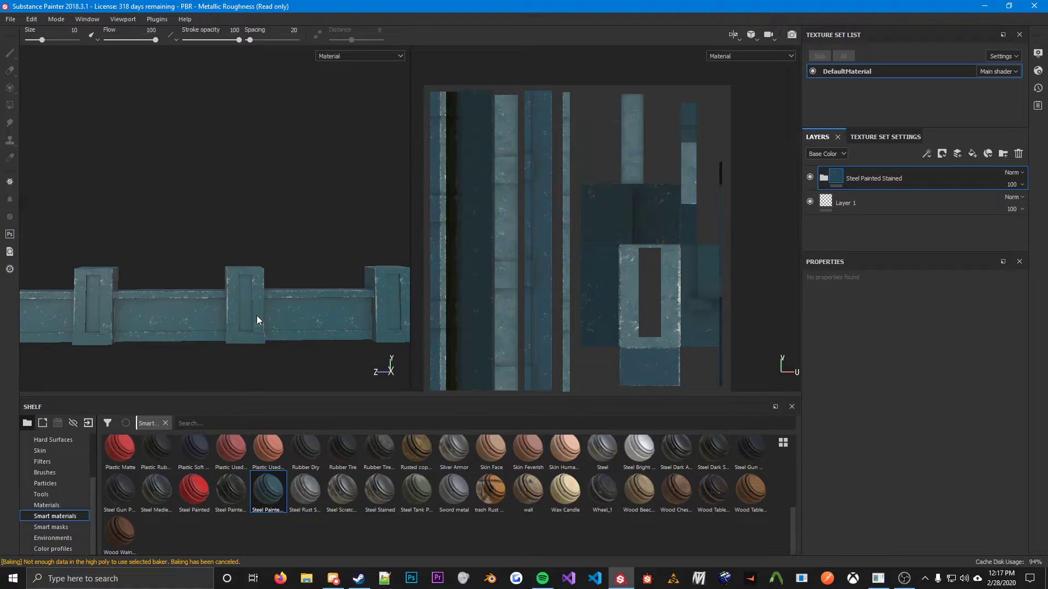
scroll(238, 328, "up", 3)
scroll(238, 329, "down", 3)
left_click_drag(238, 328, 324, 394, "alt")
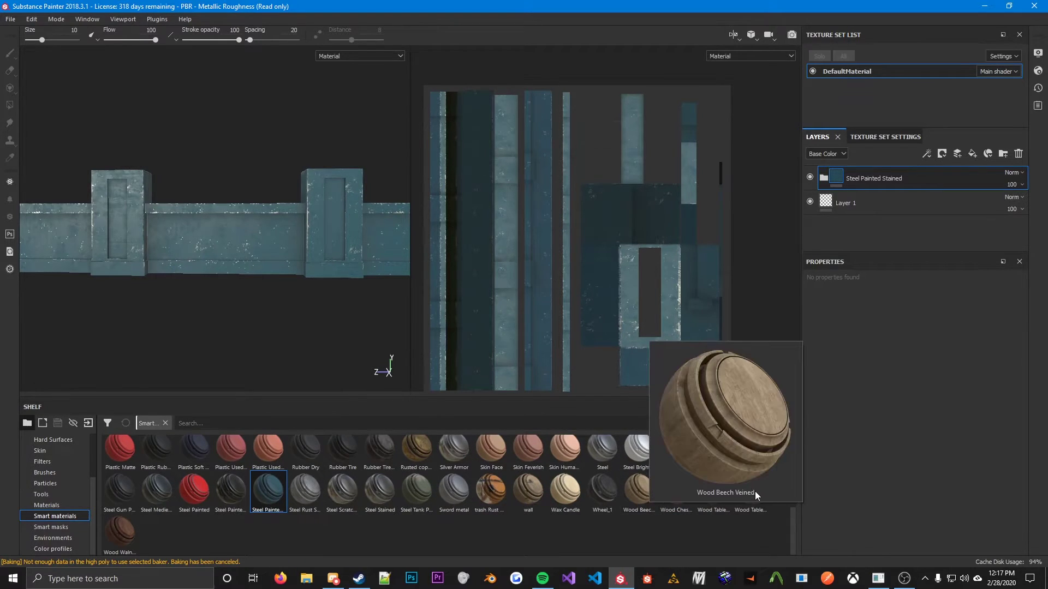
- Add Wood Table_2 as the top layer and view the wooden fence from front and angled views
mouse_move(751, 492)
left_click_drag(751, 492, 901, 169)
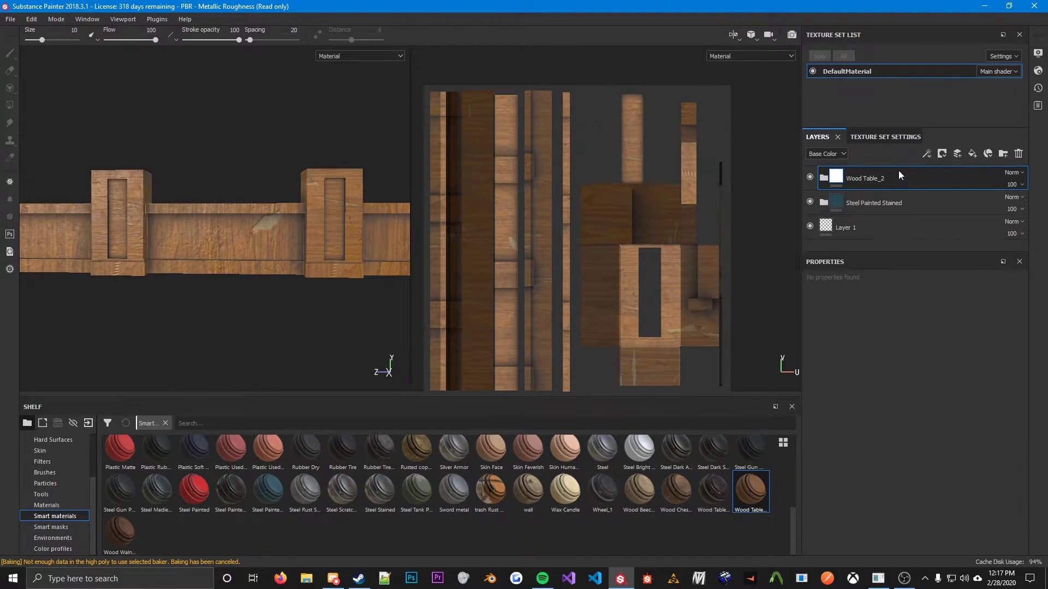
mouse_move(200, 283)
left_mouse_down("alt")
mouse_move(250, 276)
mouse_move(325, 290)
mouse_move(103, 278)
mouse_move(198, 294)
left_mouse_up("alt")
middle_click_drag(199, 295, 285, 297, "alt")
left_click_drag(285, 297, 263, 271, "alt")
left_click_drag(197, 240, 218, 301, "alt")
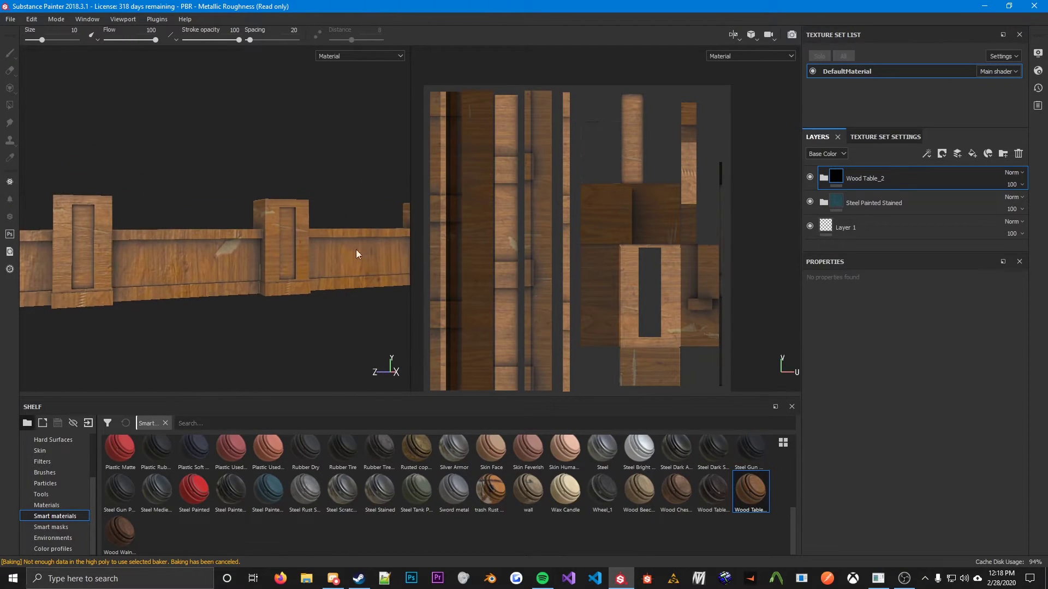
right_click(882, 175)
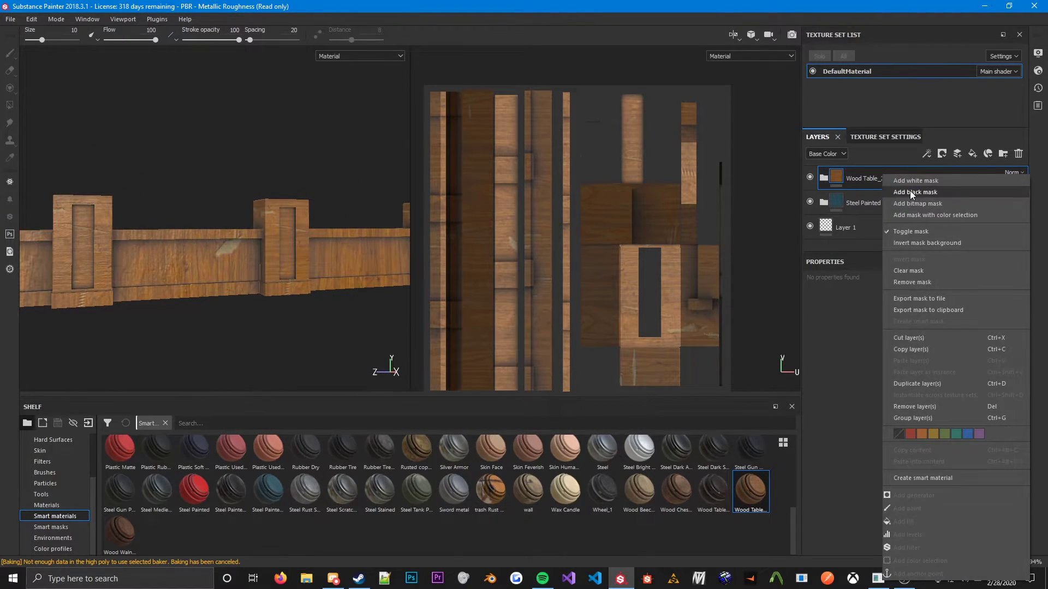
- Add a black mask to Wood Table_2, select the mask and choose Polygon Fill
left_click(909, 191)
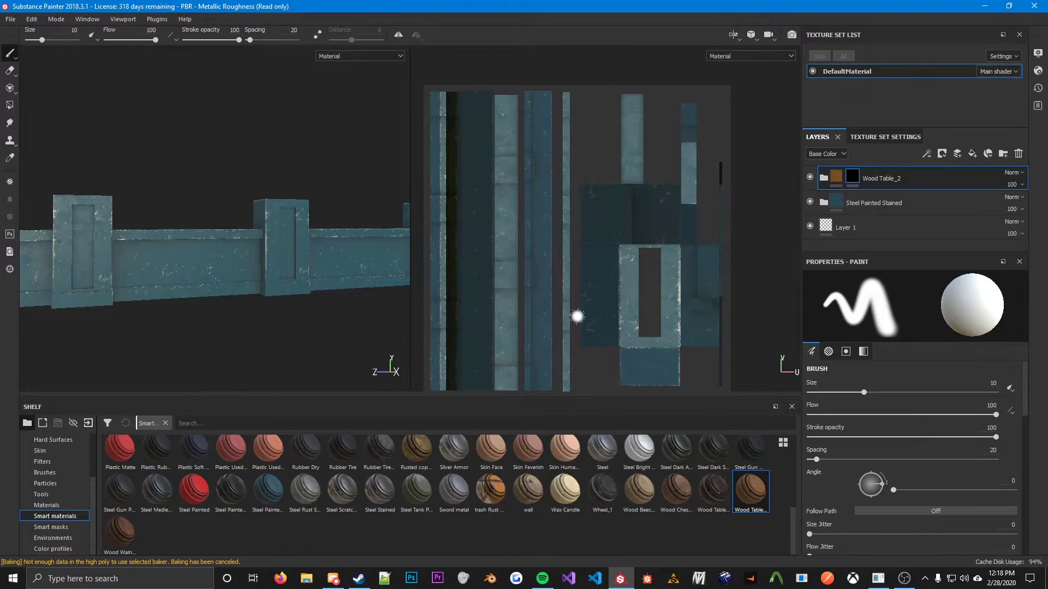
left_click(845, 175)
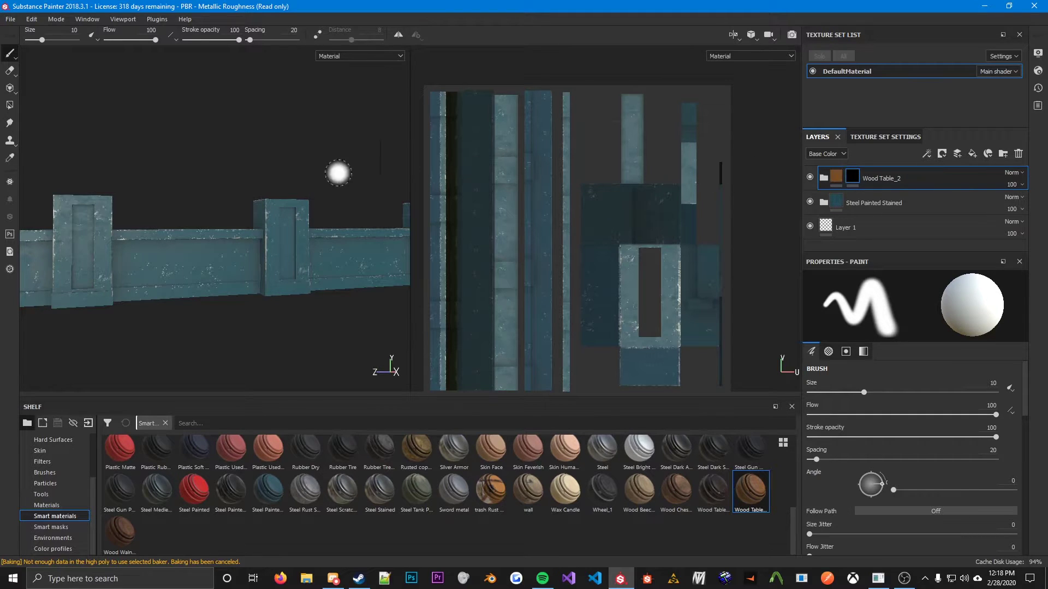
left_click(6, 108)
- Polygon-fill the rail panel faces, including the upper, left and right end panels, to reveal wood
mouse_move(20, 212)
left_mouse_down("alt")
mouse_move(164, 280)
mouse_move(200, 351)
mouse_move(133, 358)
mouse_move(261, 354)
mouse_move(274, 325)
mouse_move(161, 325)
mouse_move(261, 282)
mouse_move(362, 322)
mouse_move(257, 294)
left_mouse_up("alt")
mouse_move(218, 231)
left_mouse_down()
mouse_move(220, 289)
mouse_move(273, 293)
mouse_move(221, 300)
left_mouse_up()
left_click(277, 238)
left_click_drag(277, 239, 169, 298, "alt")
left_click(169, 264)
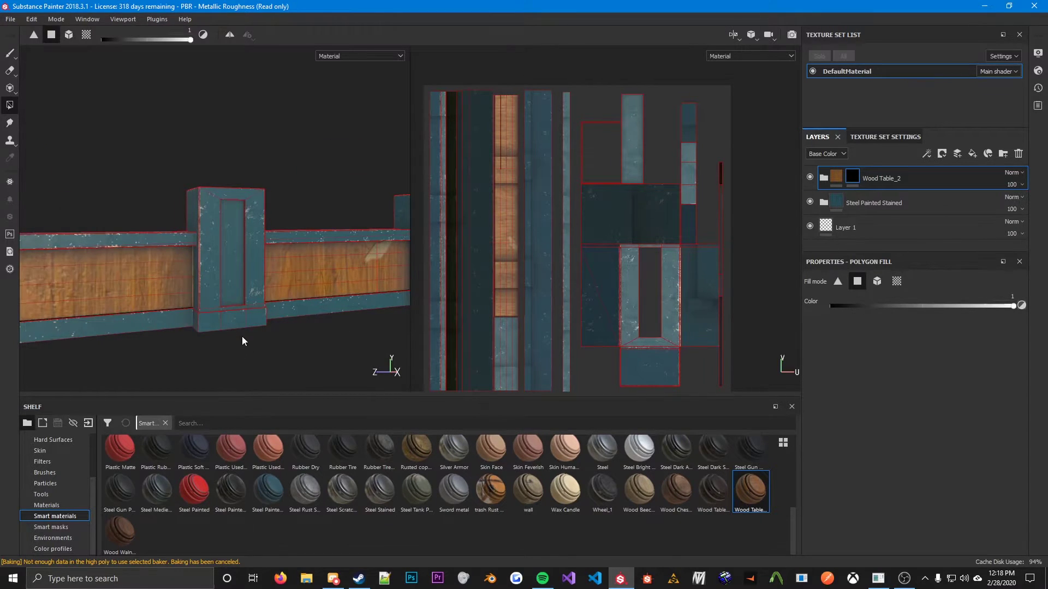
left_click_drag(241, 336, 142, 249, "alt")
scroll(304, 320, "down", 2)
left_click(367, 293)
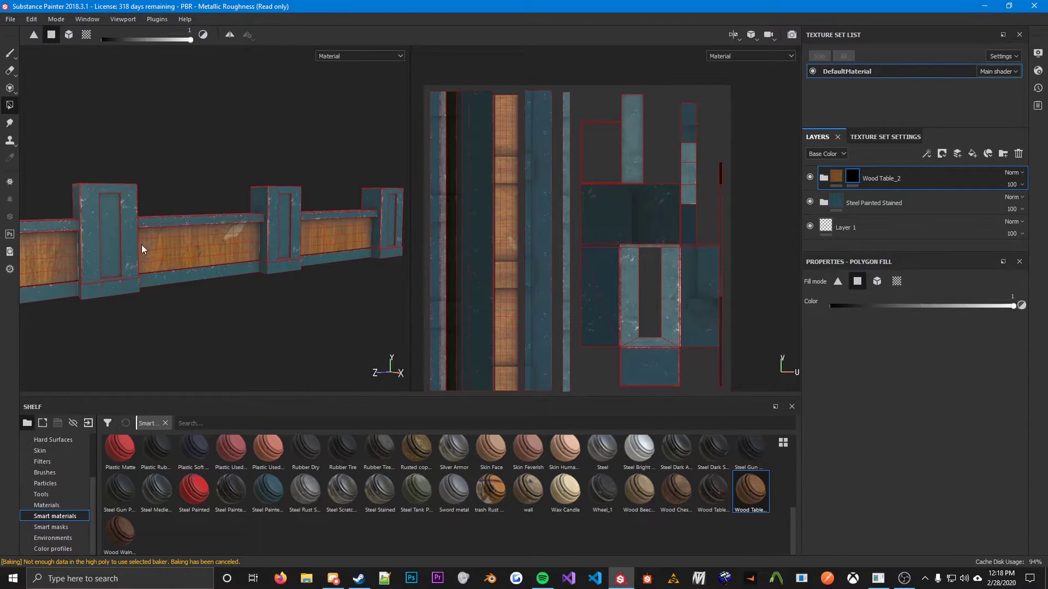
left_click(10, 53)
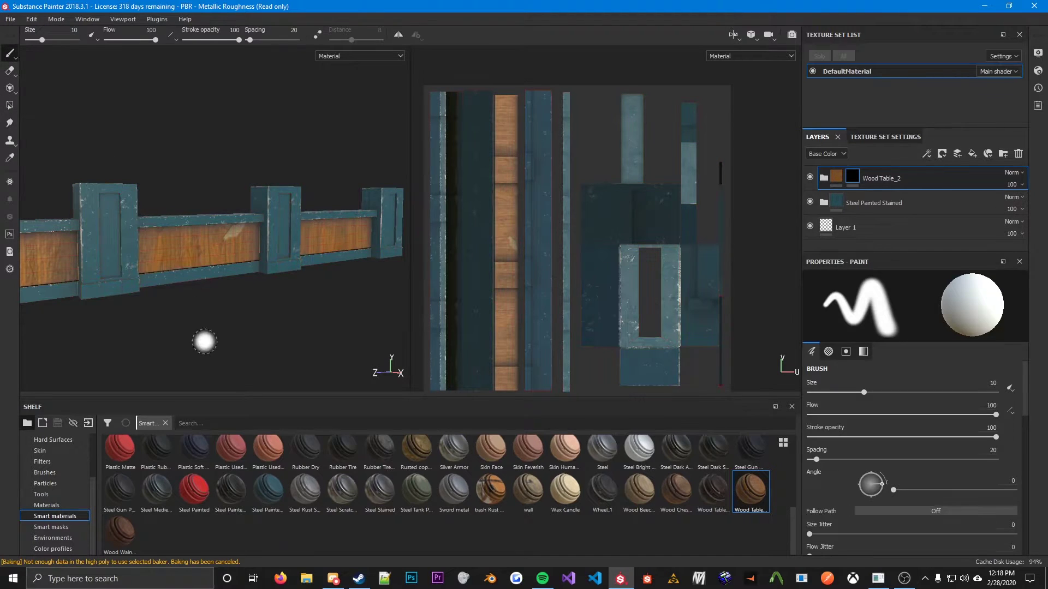
mouse_move(210, 351)
left_mouse_down("alt")
mouse_move(225, 346)
mouse_move(115, 337)
mouse_move(47, 349)
mouse_move(382, 358)
mouse_move(236, 360)
mouse_move(267, 351)
mouse_move(196, 346)
mouse_move(269, 339)
mouse_move(135, 344)
left_mouse_up("alt")
scroll(237, 233, "up", 3)
left_click_drag(236, 234, 213, 415, "alt")
left_click_drag(268, 343, 82, 332, "alt")
left_click_drag(52, 435, 238, 317, "alt")
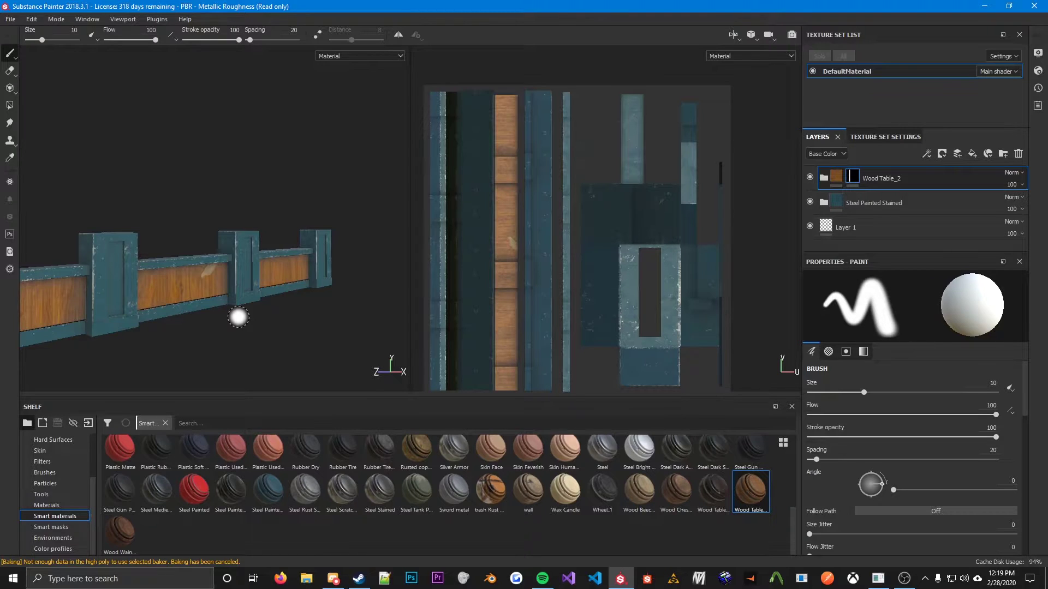
left_click_drag(238, 317, 213, 311, "alt")
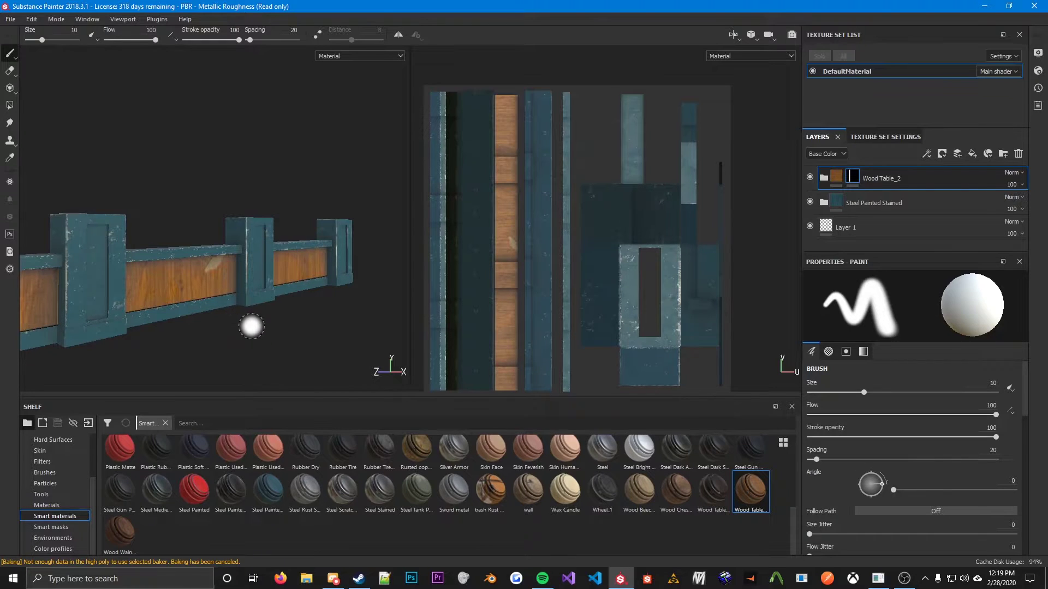
scroll(57, 460, "up", 5)
scroll(228, 466, "up", 2)
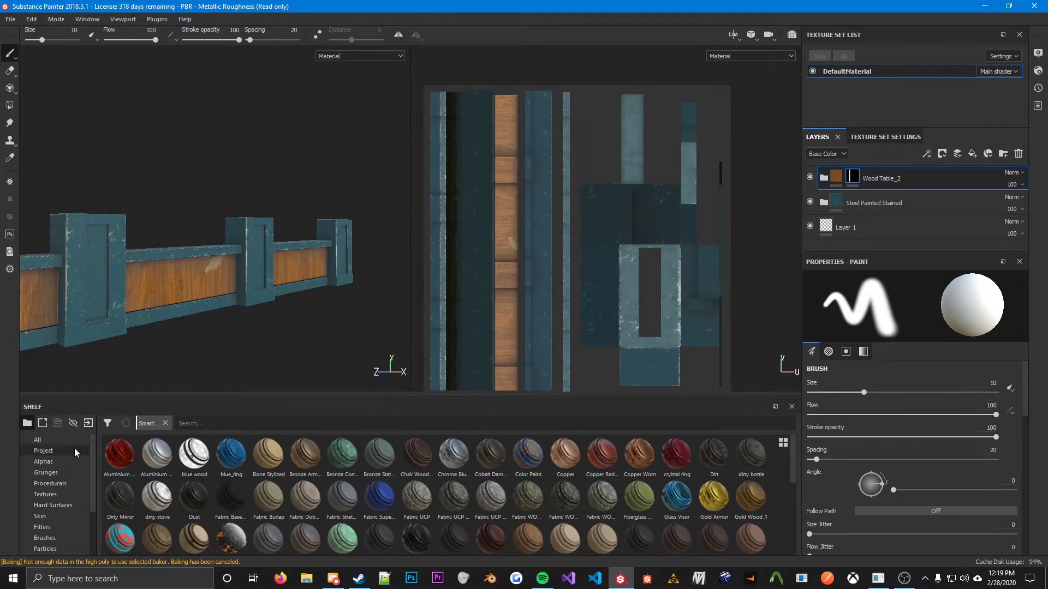
scroll(278, 311, "up", 3)
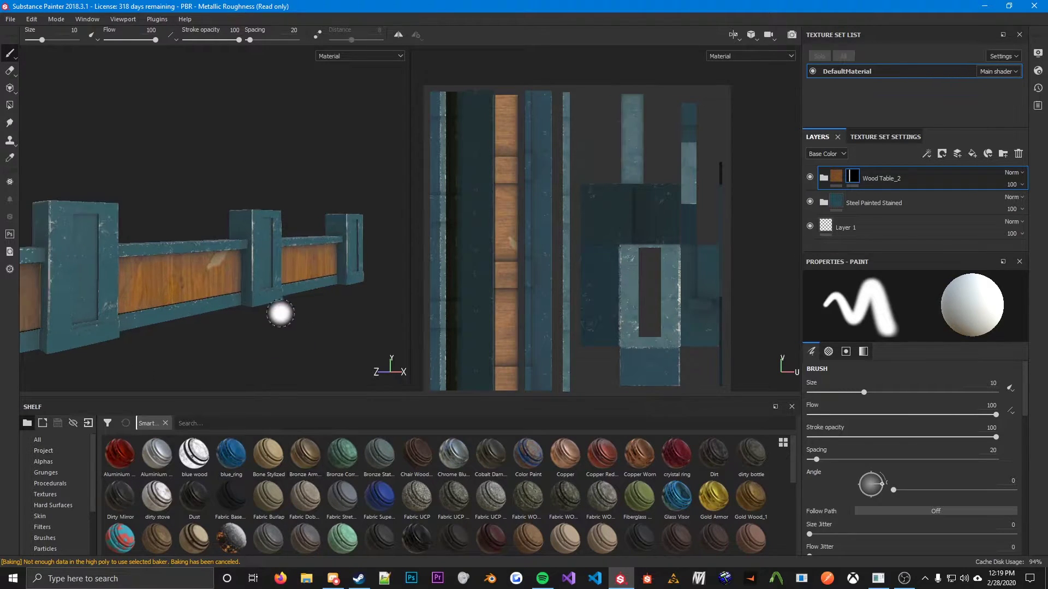
scroll(274, 361, "up", 1)
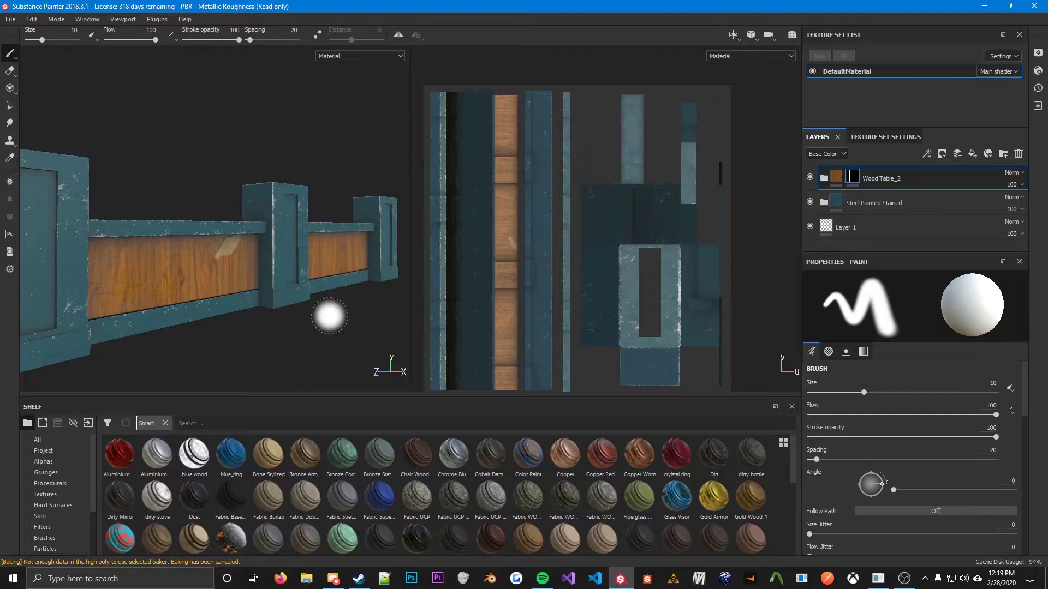
- Show the project's baked textures in the Shelf and orbit the fence to a new angle
left_click(44, 455)
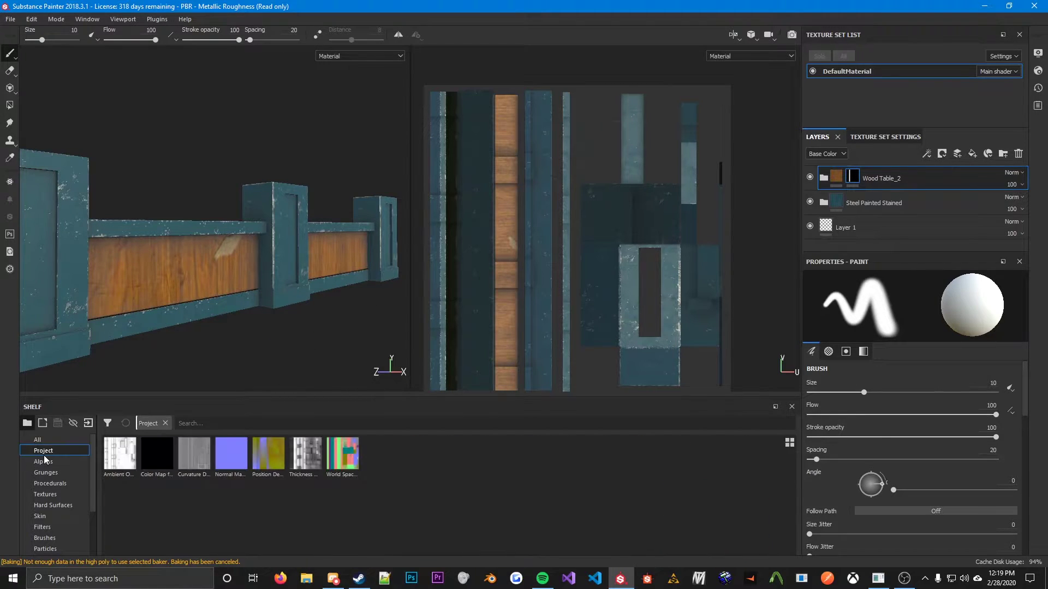
mouse_move(126, 464)
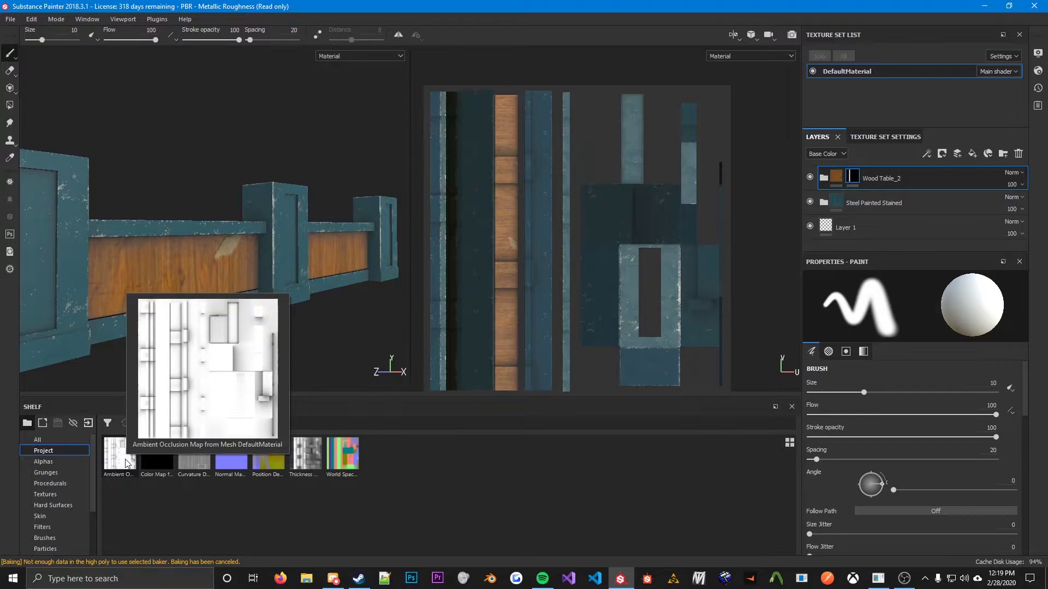
left_click_drag(120, 454, 128, 484)
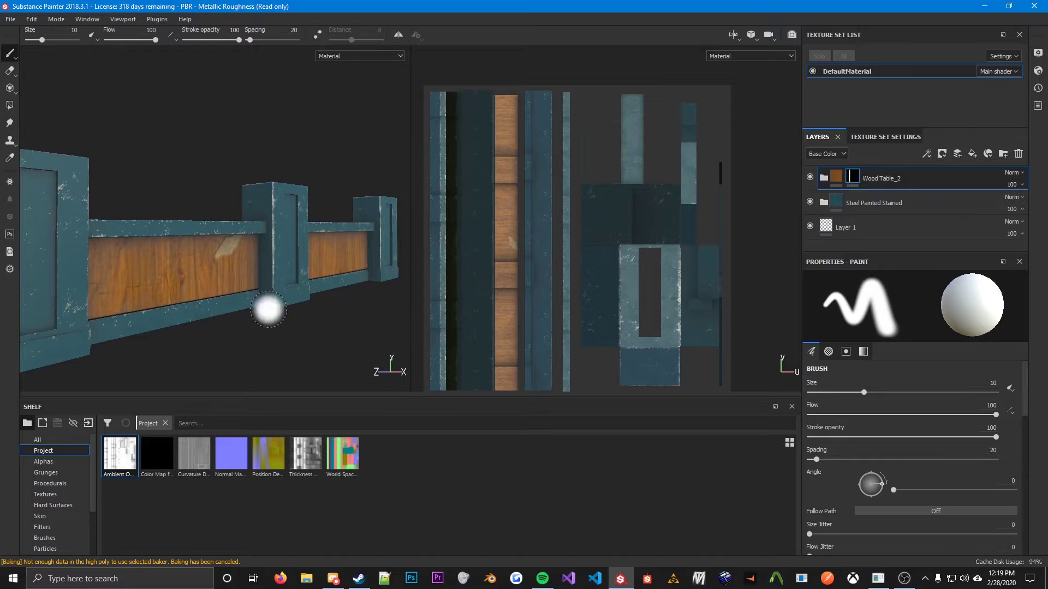
mouse_move(262, 347)
left_mouse_down("alt")
mouse_move(163, 355)
mouse_move(66, 346)
mouse_move(222, 349)
mouse_move(194, 312)
mouse_move(234, 381)
mouse_move(164, 348)
mouse_move(100, 344)
mouse_move(208, 339)
left_mouse_up("alt")
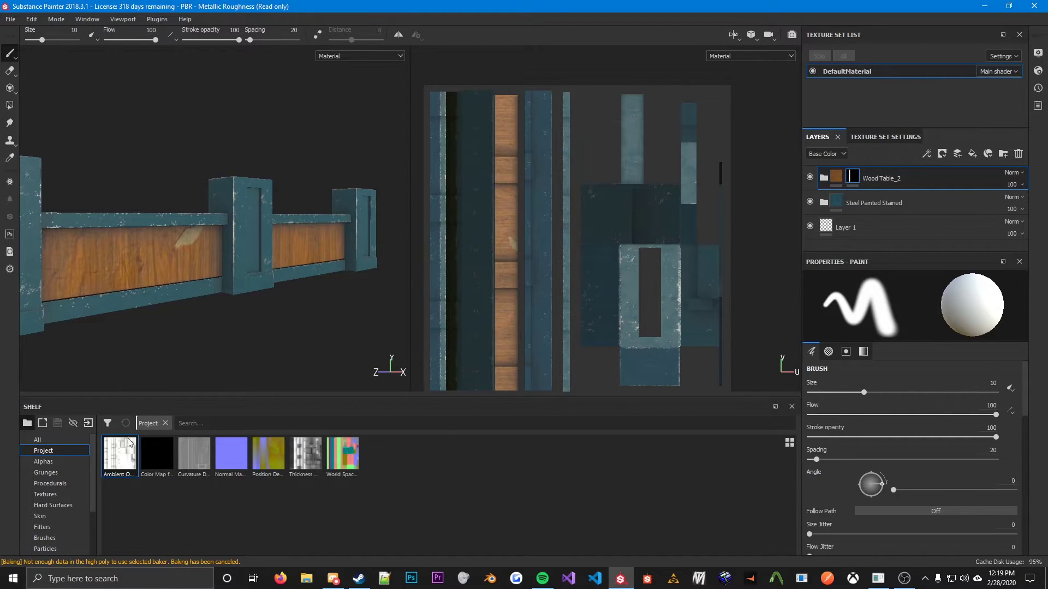
scroll(212, 344, "up", 2)
mouse_move(208, 345)
left_mouse_down("alt")
mouse_move(253, 361)
mouse_move(132, 352)
left_mouse_up("alt")
- Export the Ambient Occlusion map into a newly created folder
right_click(131, 468)
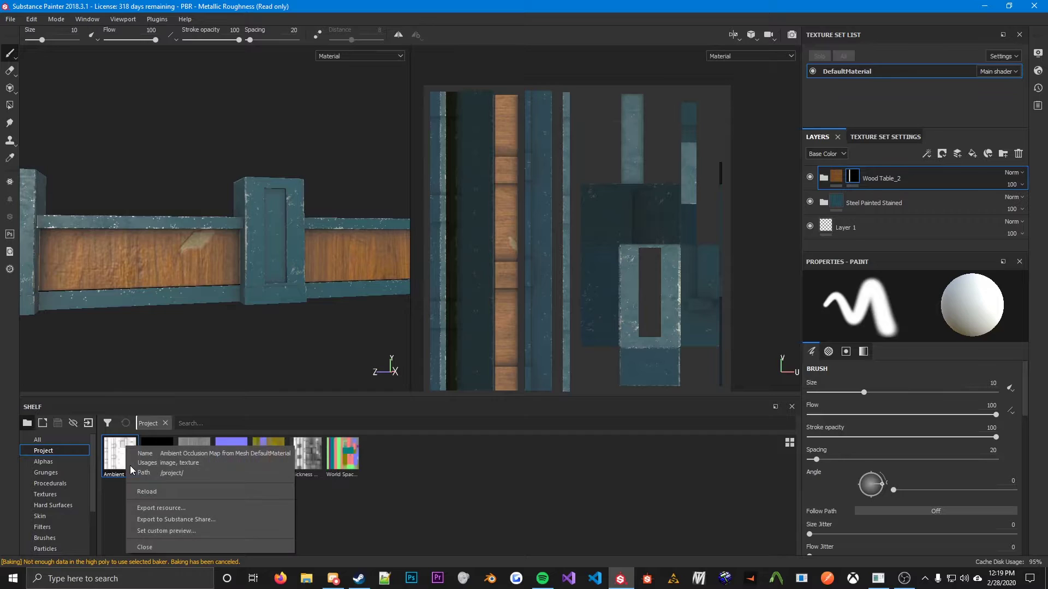
left_click(166, 509)
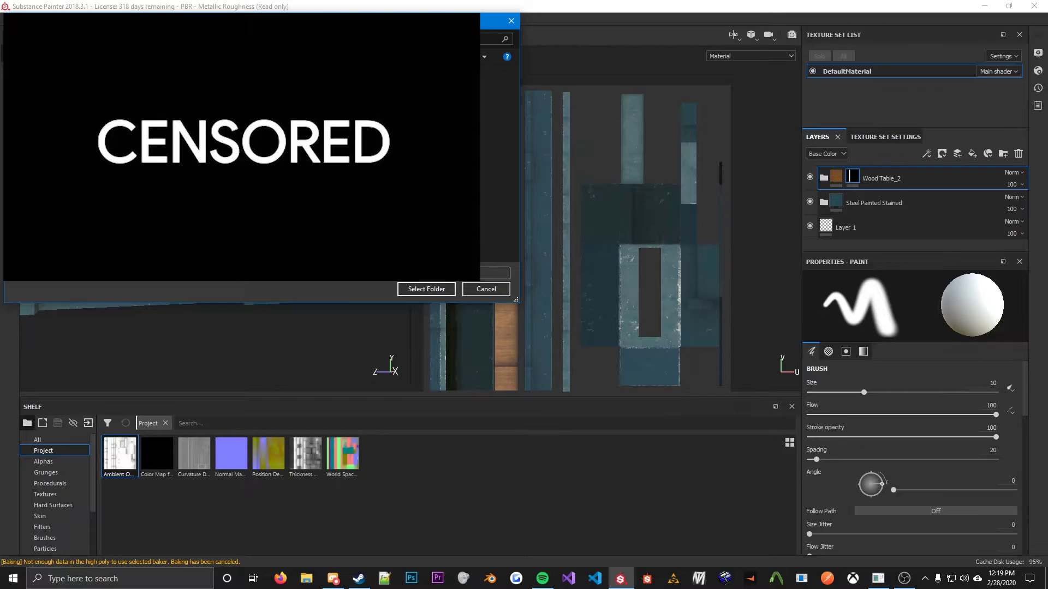
scroll(262, 158, "down", 3)
right_click(337, 281)
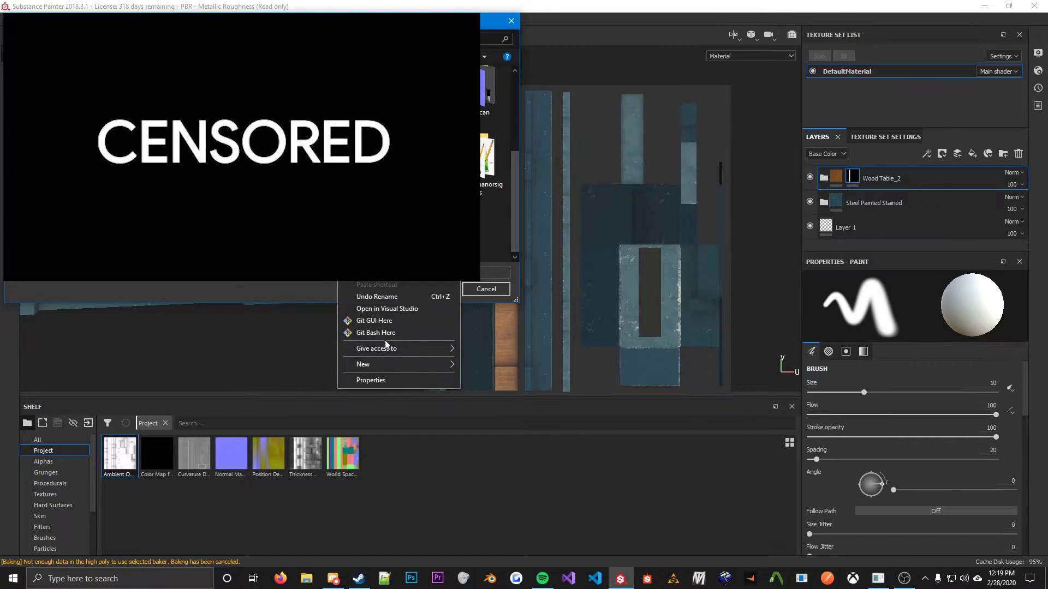
mouse_move(388, 368)
left_click(517, 361)
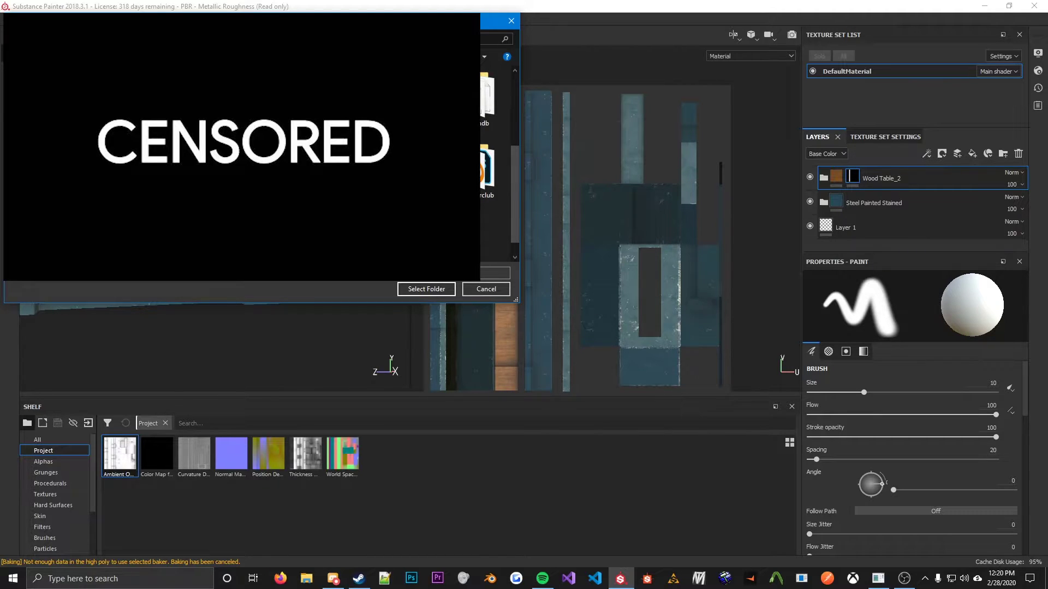
scroll(257, 159, "down", 2)
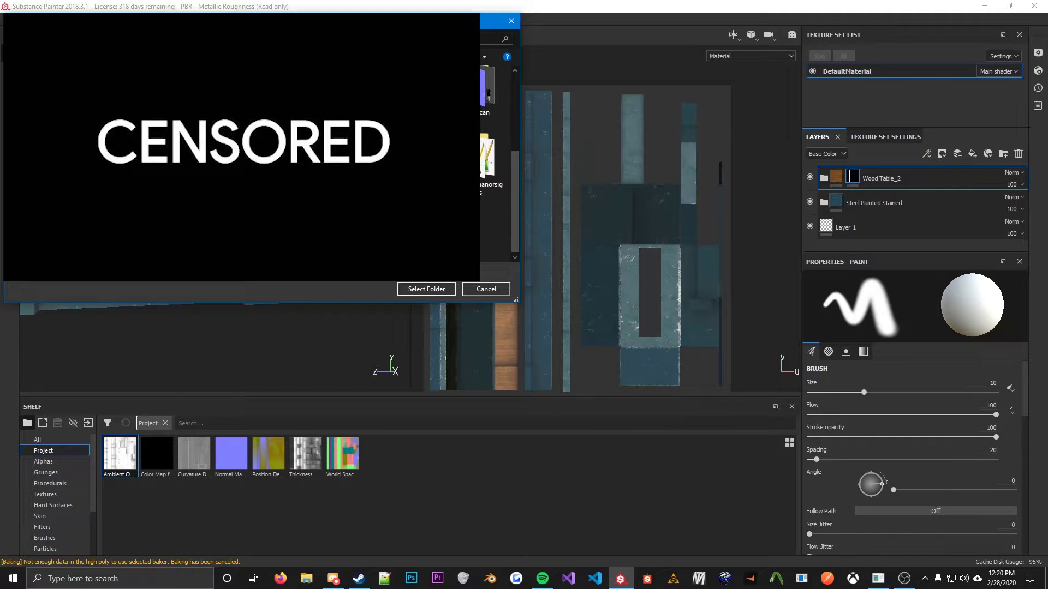
left_click(423, 289)
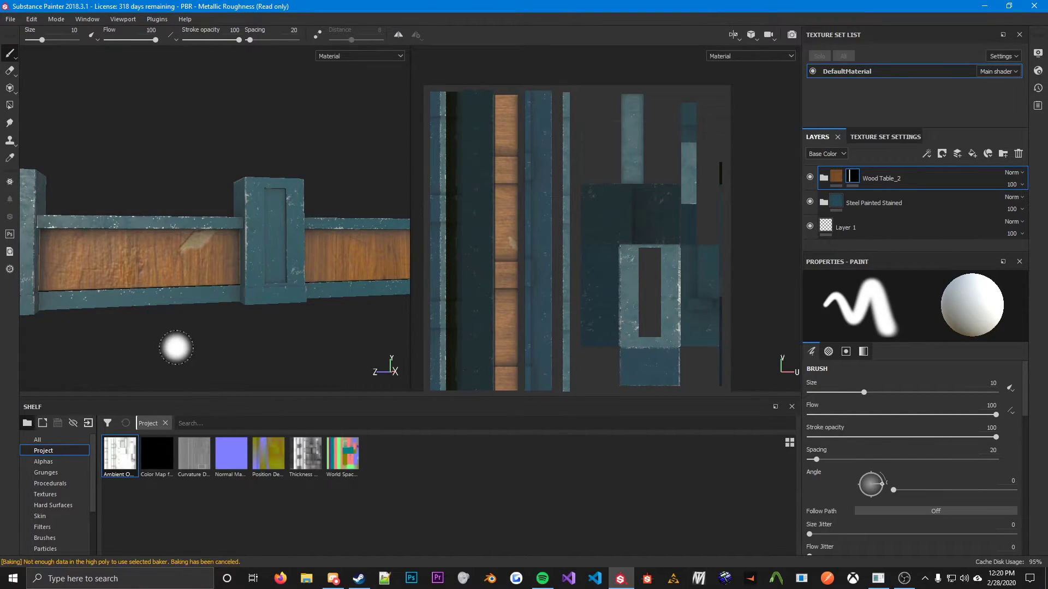
- Export the DefaultMaterial textures as 8-bit PNGs to Desktop/SubstancePainter and dismiss the completion message
left_click(12, 21)
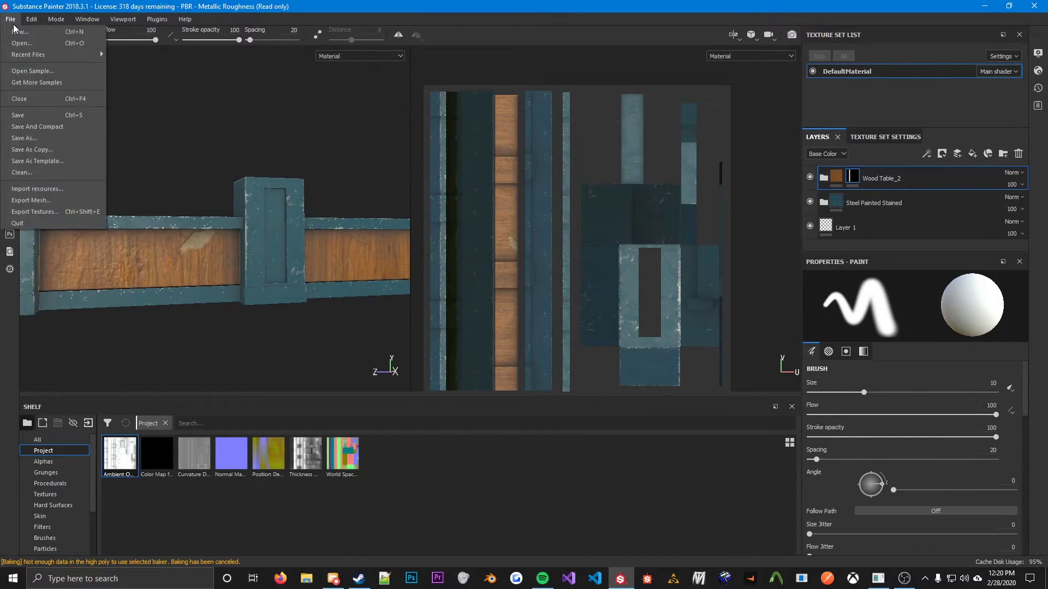
left_click(59, 212)
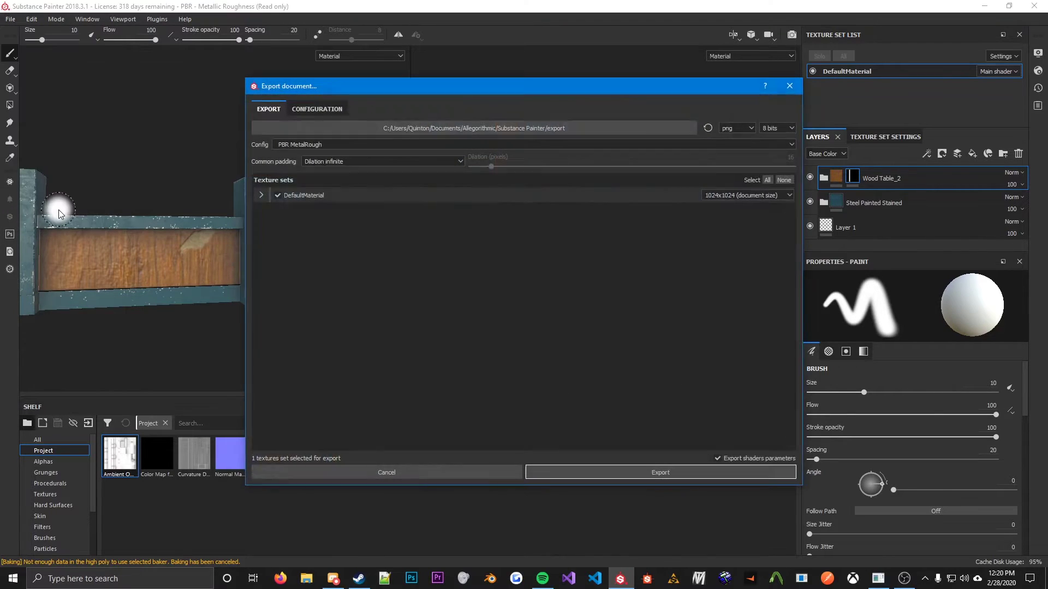
left_click_drag(444, 86, 369, 79)
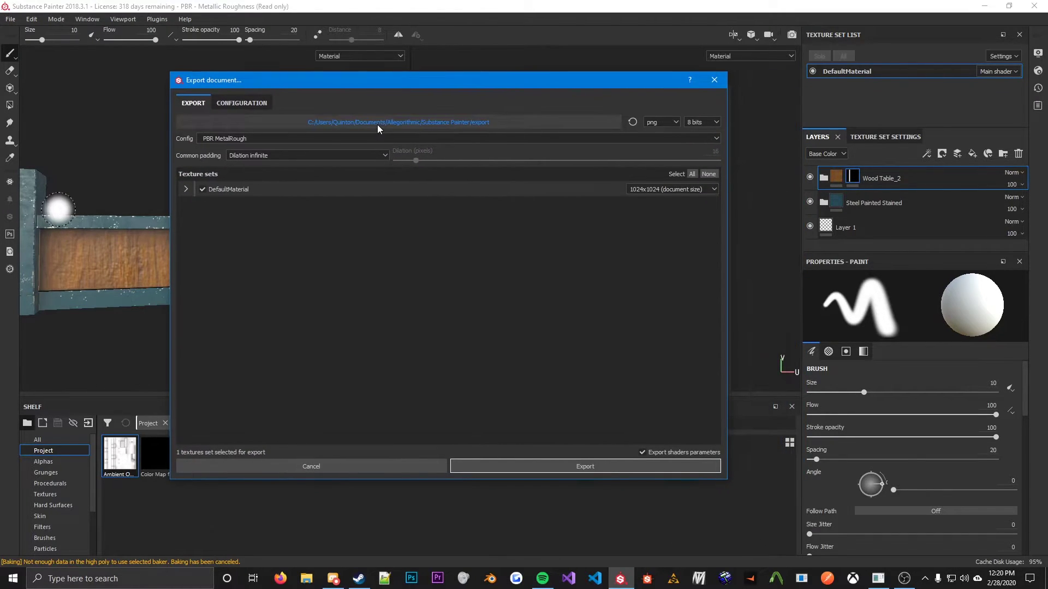
left_click(378, 123)
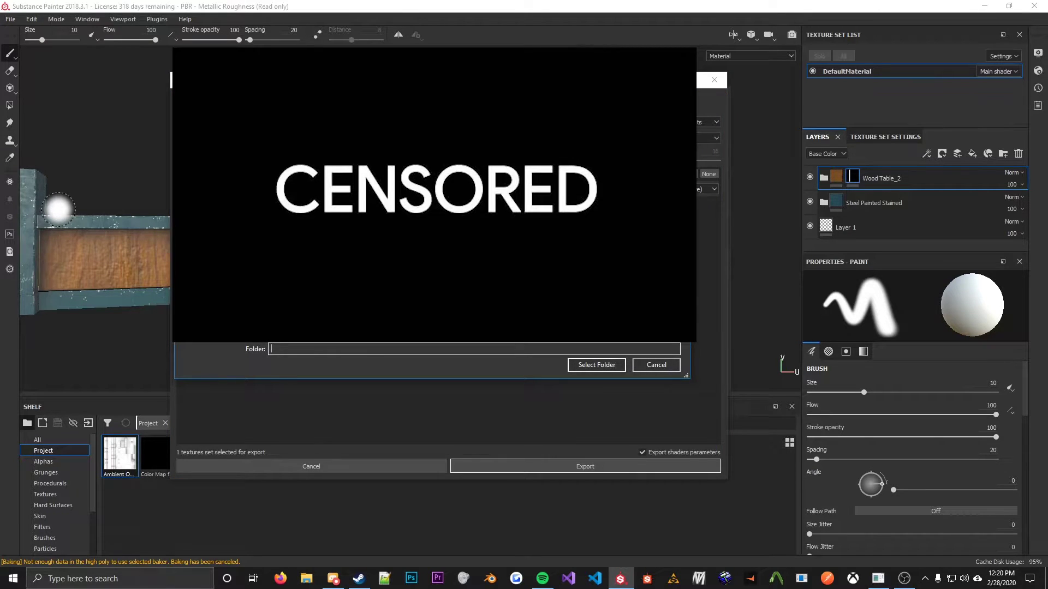
type("Desktop")
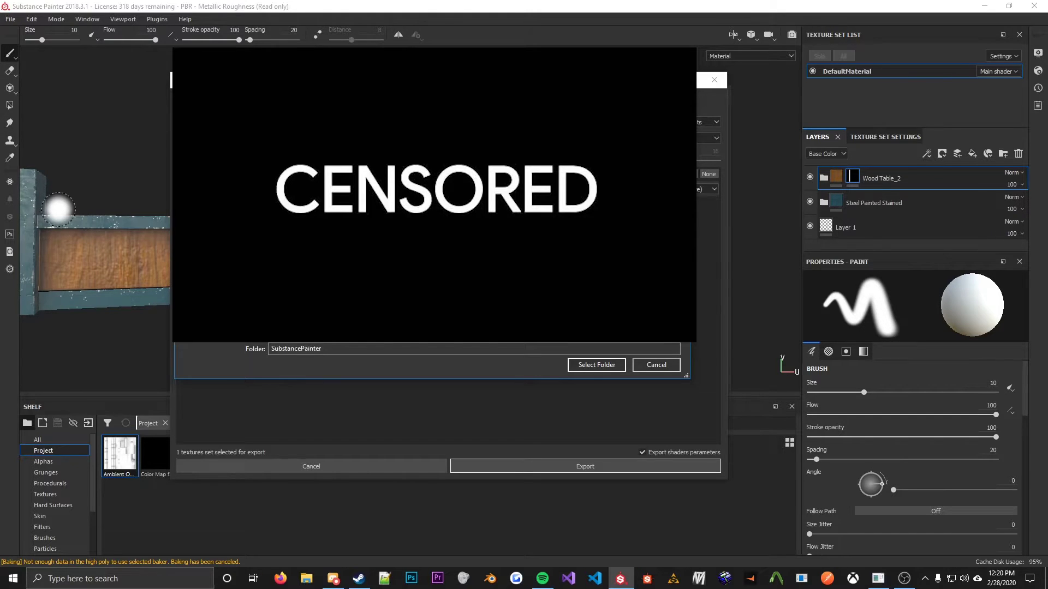
left_click(597, 365)
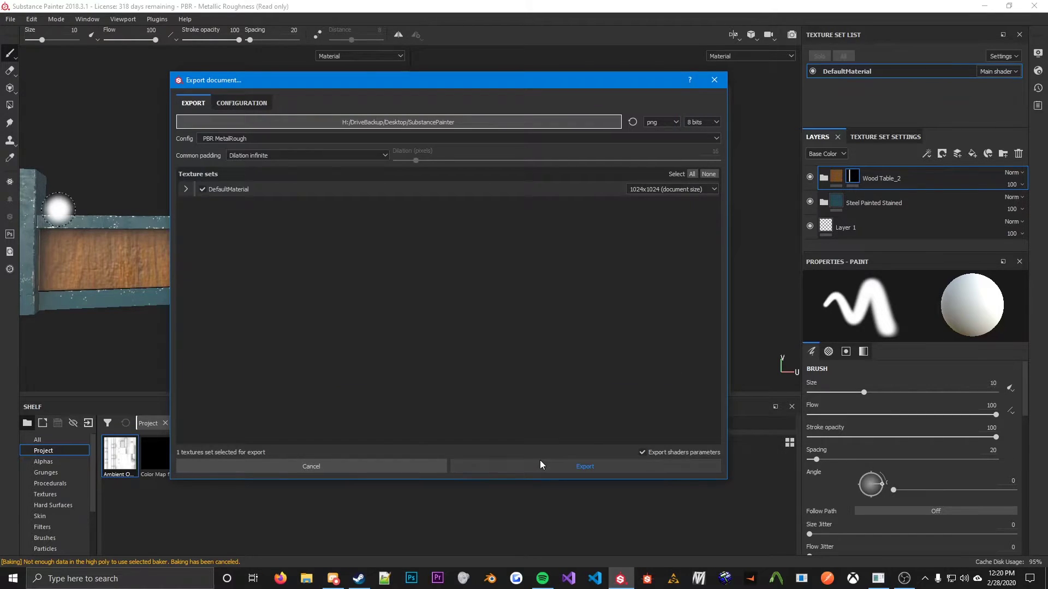
left_click(539, 464)
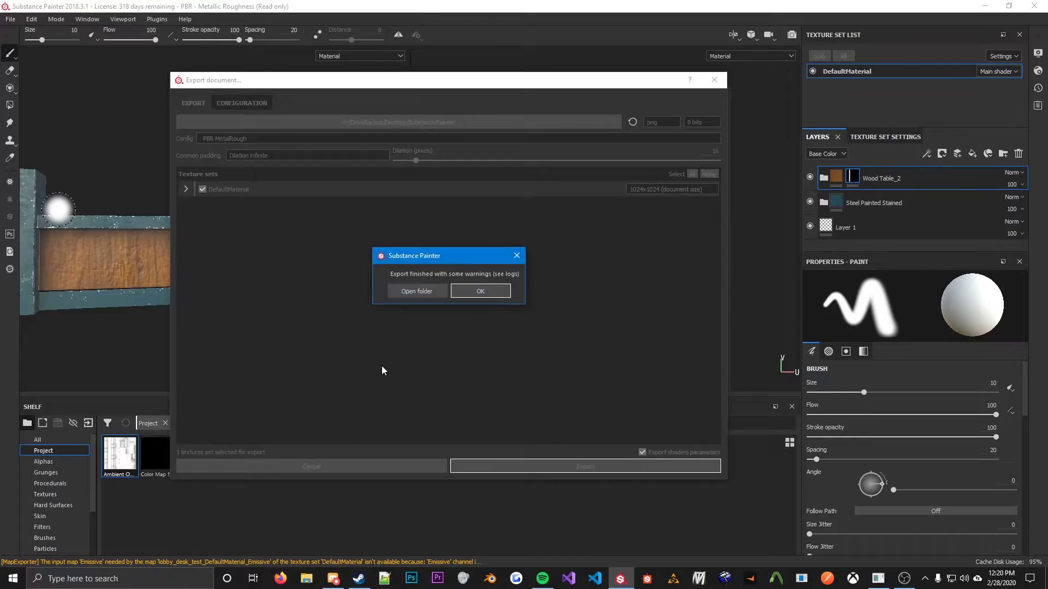
left_click(479, 290)
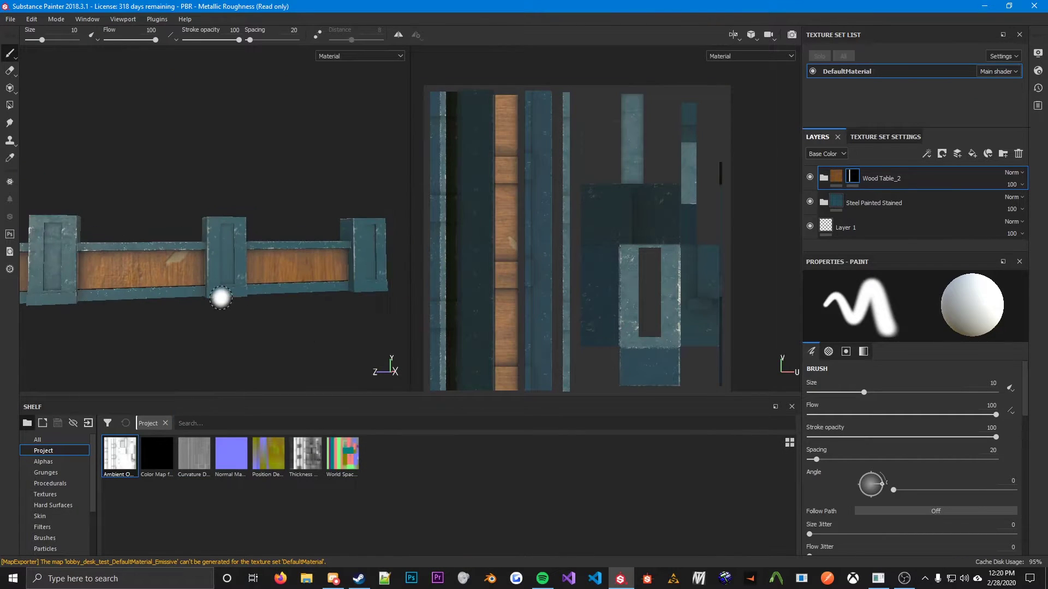
mouse_move(220, 297)
left_mouse_down("alt")
mouse_move(320, 351)
mouse_move(335, 306)
mouse_move(157, 286)
mouse_move(294, 316)
mouse_move(351, 316)
mouse_move(172, 341)
mouse_move(269, 257)
left_mouse_up("alt")
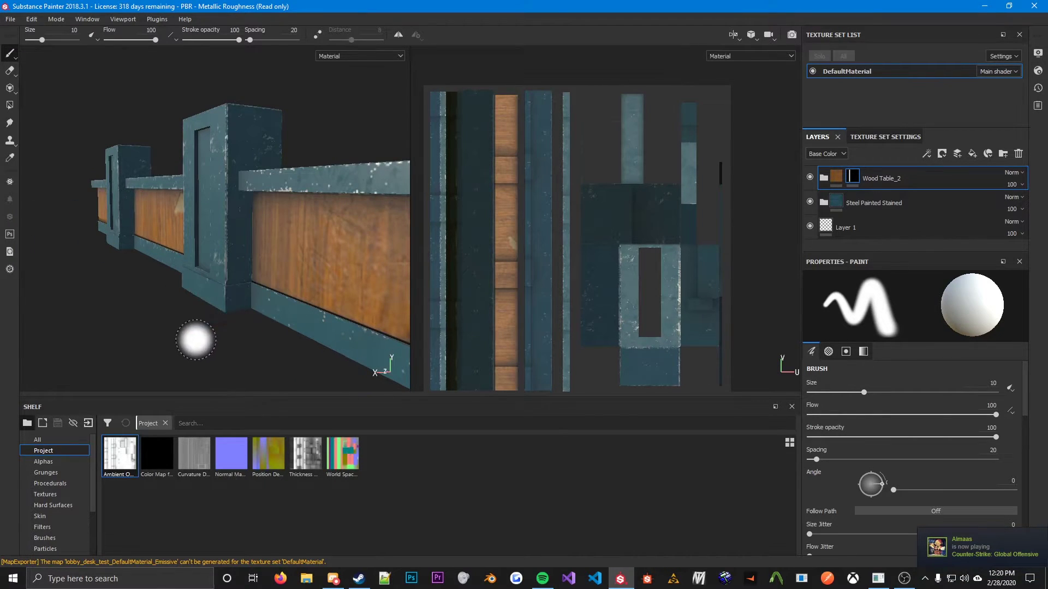
mouse_move(187, 346)
left_mouse_down("alt")
mouse_move(250, 353)
mouse_move(213, 350)
mouse_move(250, 335)
mouse_move(328, 337)
mouse_move(164, 322)
mouse_move(113, 344)
mouse_move(242, 353)
mouse_move(276, 339)
mouse_move(236, 339)
mouse_move(302, 334)
mouse_move(112, 318)
mouse_move(231, 338)
mouse_move(251, 322)
mouse_move(257, 288)
mouse_move(271, 286)
mouse_move(243, 309)
mouse_move(309, 313)
mouse_move(215, 311)
left_mouse_up("alt")
scroll(251, 300, "up", 3)
mouse_move(245, 271)
left_mouse_down("alt")
mouse_move(169, 304)
mouse_move(243, 300)
mouse_move(222, 306)
mouse_move(243, 325)
mouse_move(180, 325)
mouse_move(314, 297)
left_mouse_up("alt")
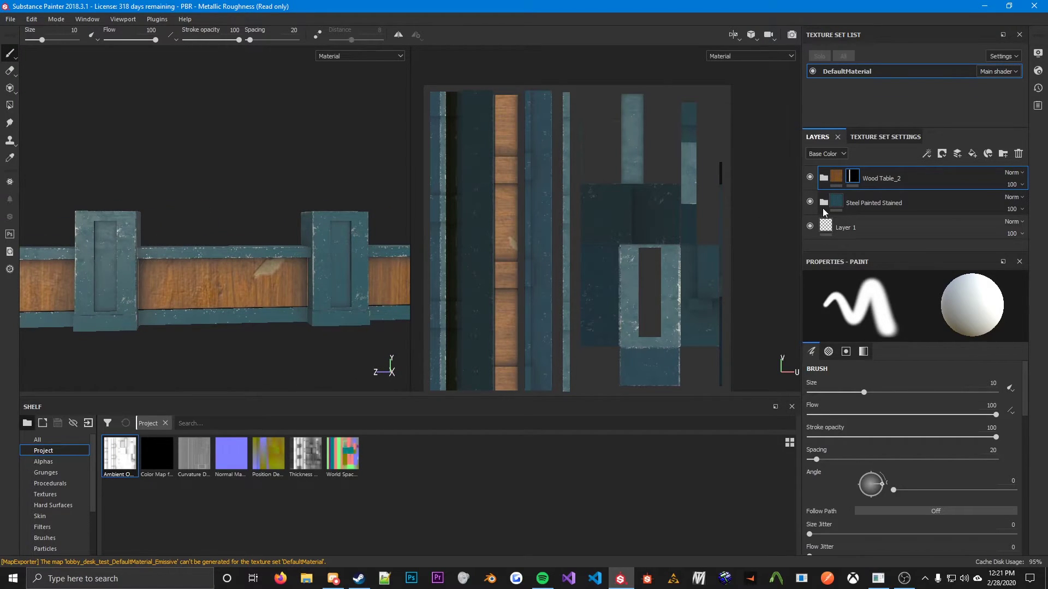
- Expand Steel Painted Stained, raise AO Dirt and Dirt to 100% opacity, and orbit to check
left_click(823, 207)
scroll(898, 195, "down", 1)
scroll(884, 197, "up", 2)
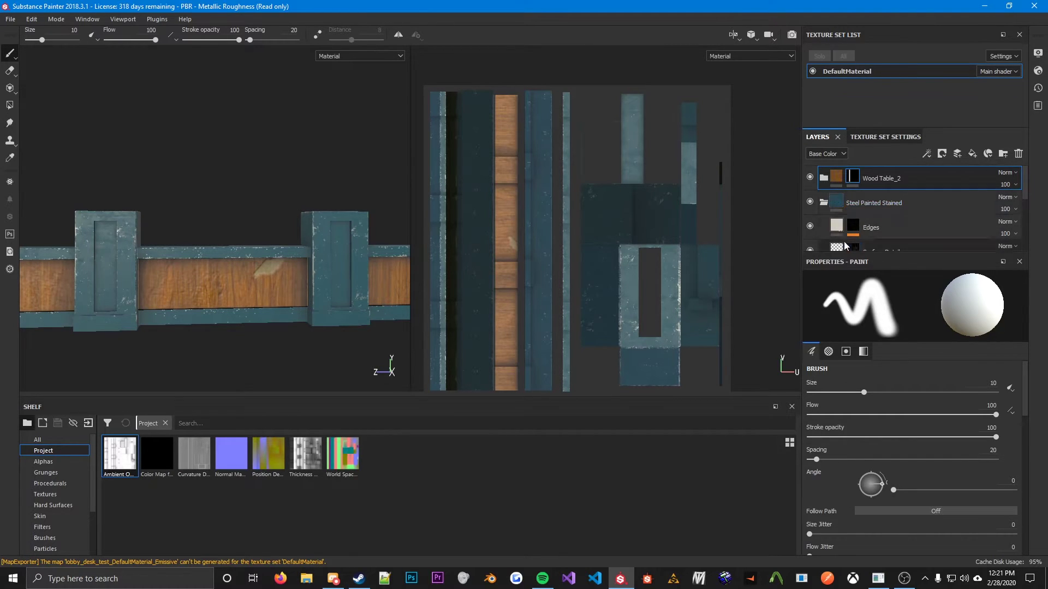
scroll(895, 196, "down", 3)
left_click(873, 212)
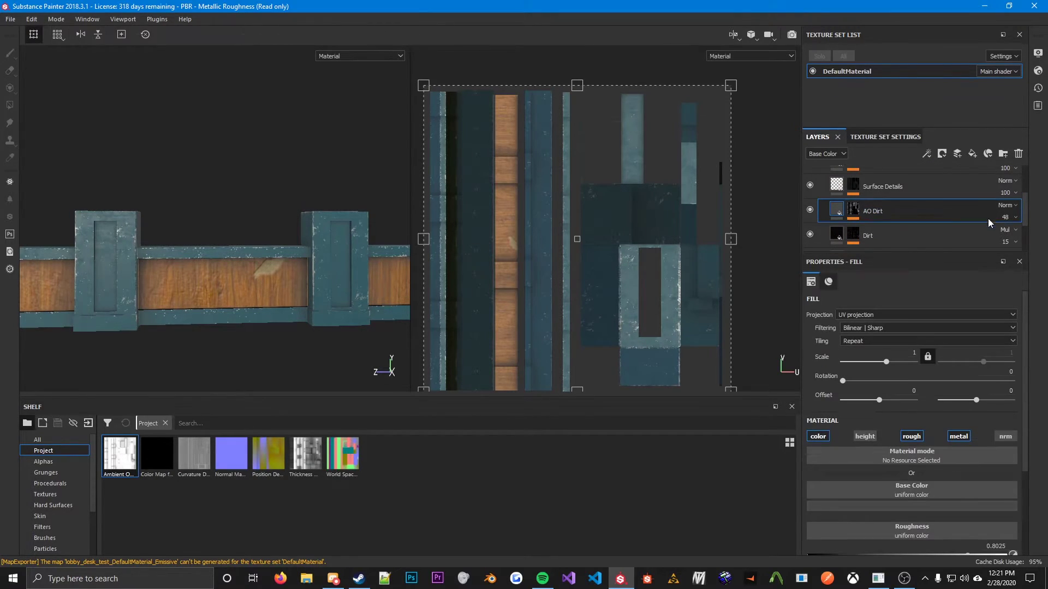
left_click(1005, 218)
left_click_drag(1010, 237, 1043, 262)
left_click(876, 236)
left_click(1004, 241)
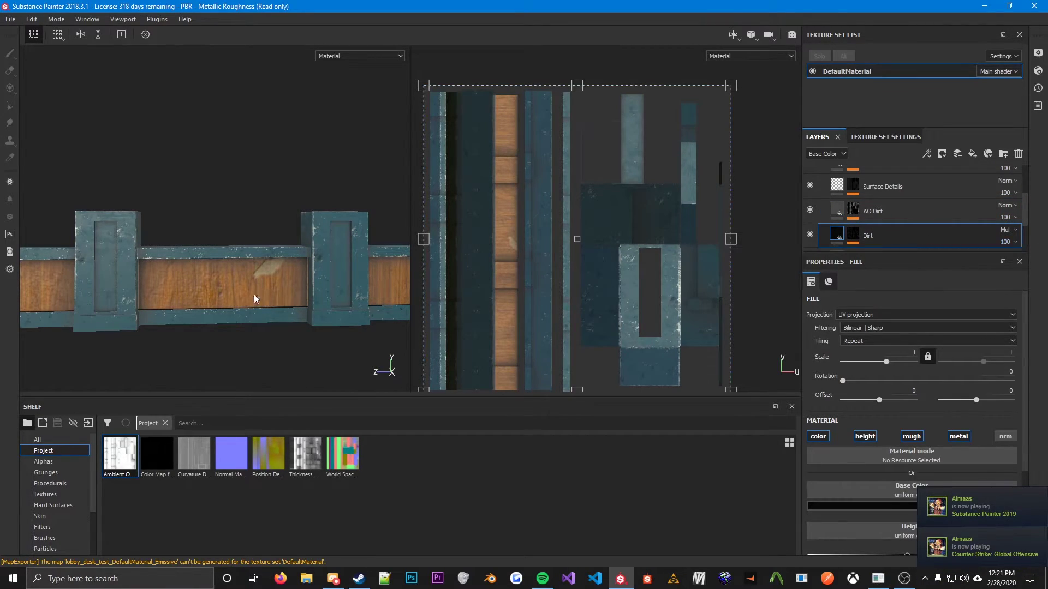
left_click_drag(253, 297, 312, 300, "alt")
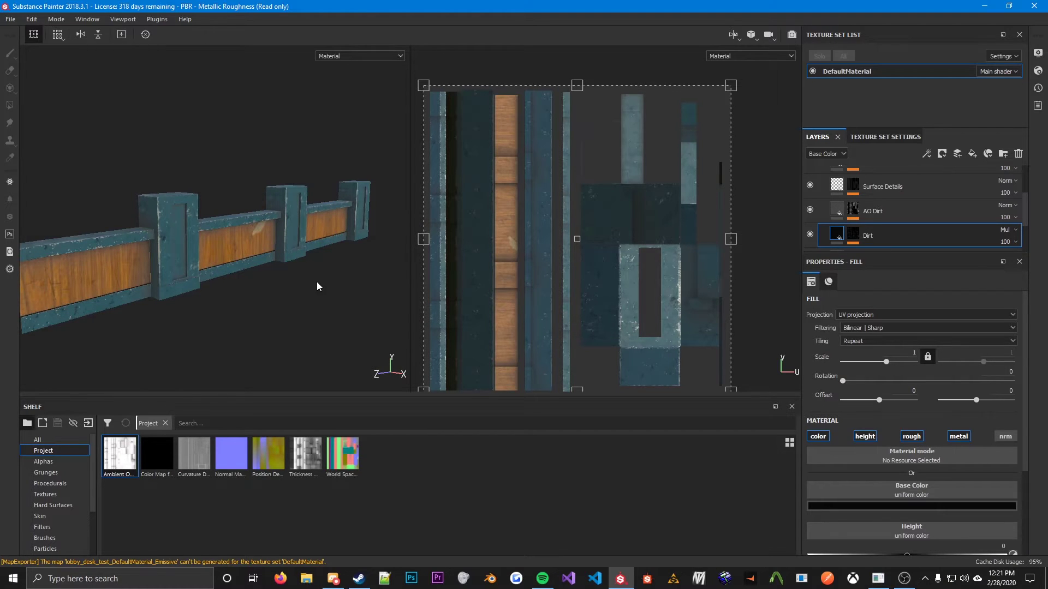
left_click_drag(322, 309, 192, 329, "alt")
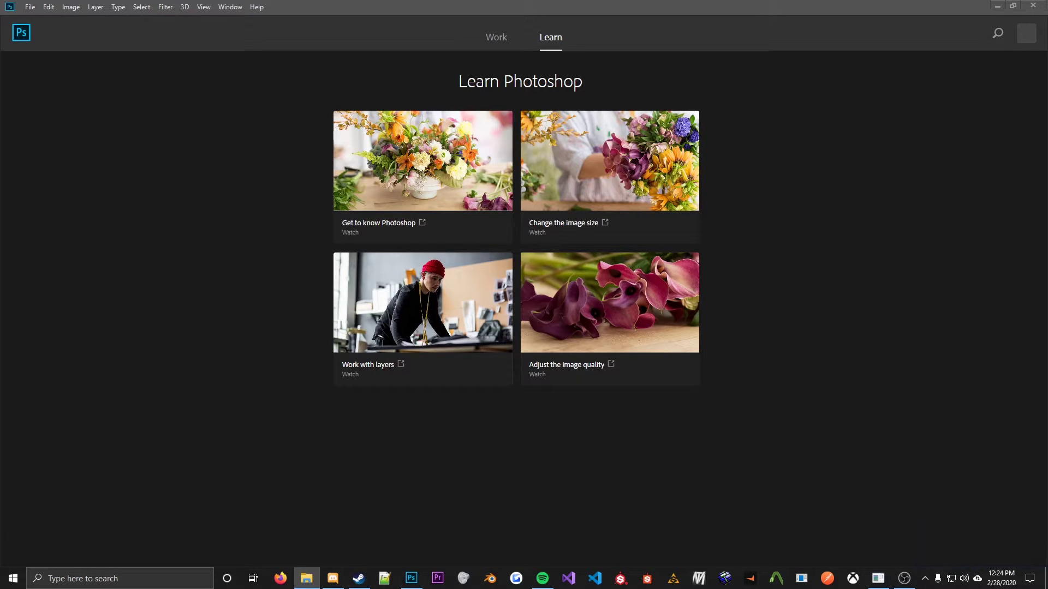
- Bring the exported textures folder to the screen centre and look over its files
left_click(307, 578)
left_click_drag(2, 204, 450, 203)
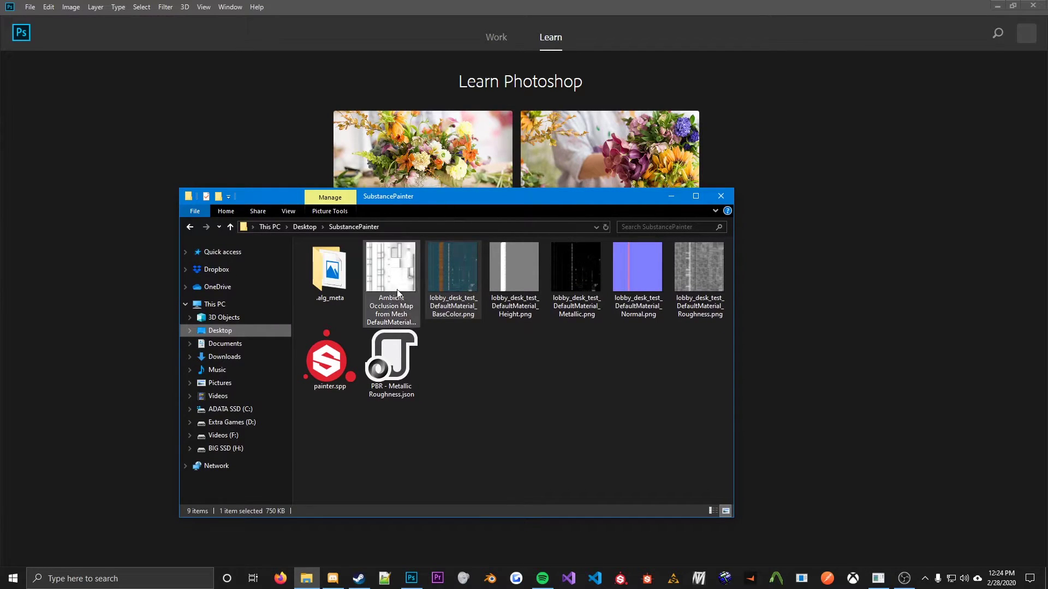
left_click(689, 277)
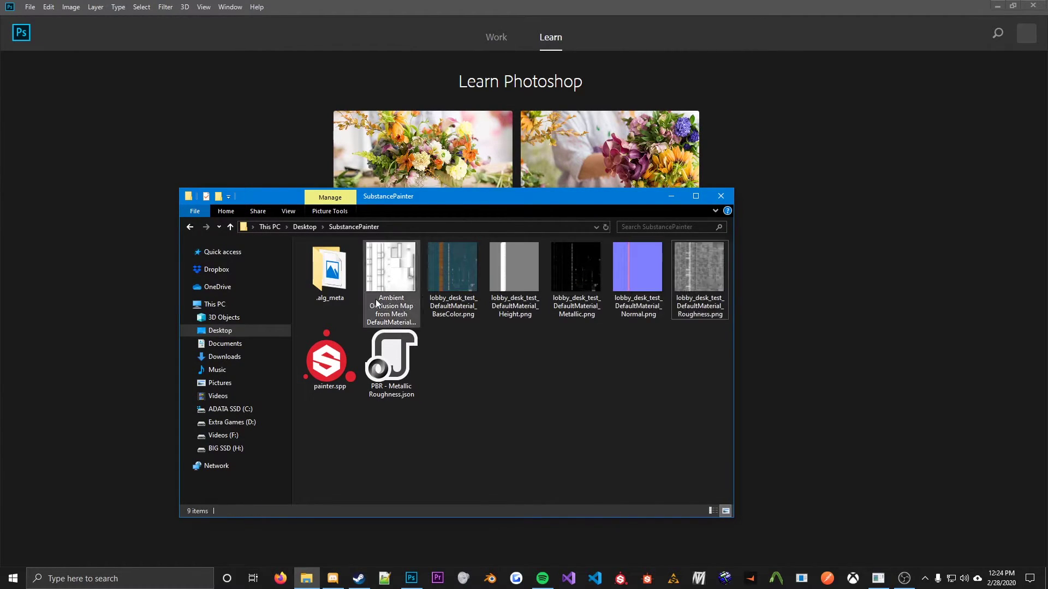
left_click_drag(360, 316, 683, 319)
left_click(496, 388)
left_click_drag(710, 413, 301, 283)
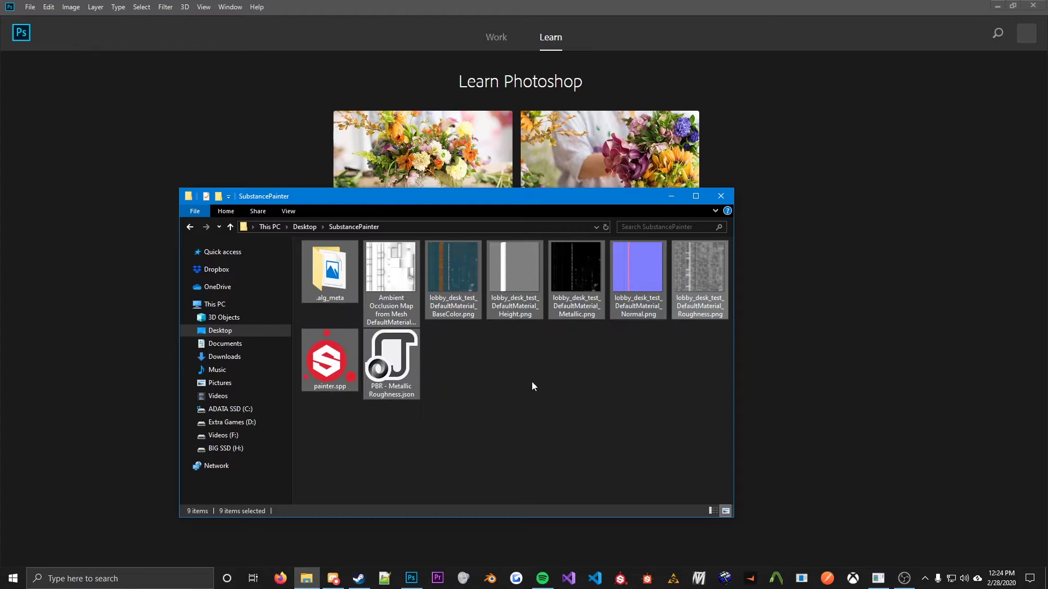
left_click(354, 363)
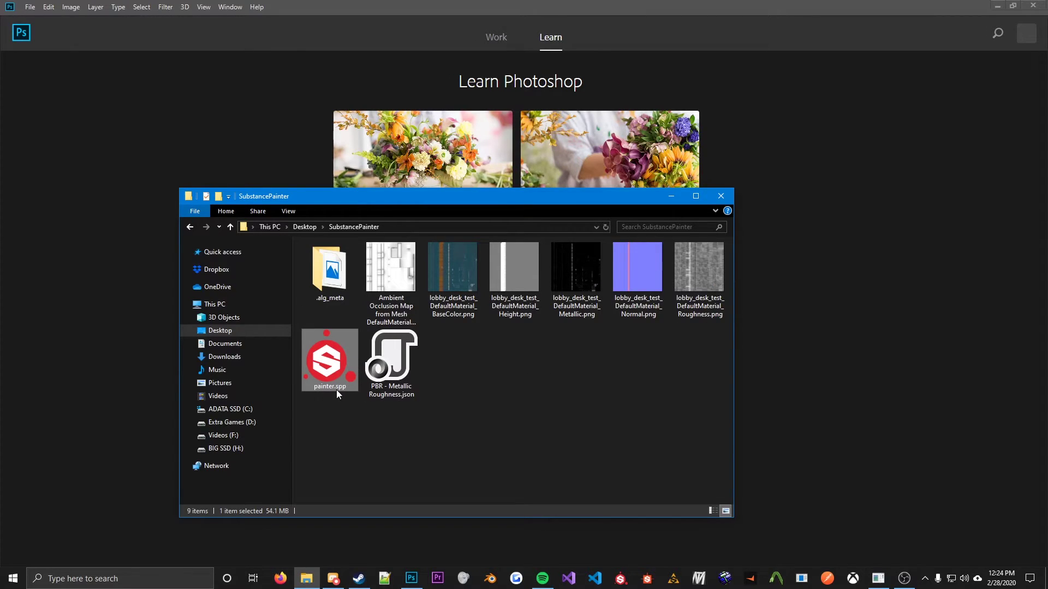
mouse_move(571, 354)
left_mouse_down()
mouse_move(410, 319)
mouse_move(567, 361)
mouse_move(566, 349)
left_mouse_up()
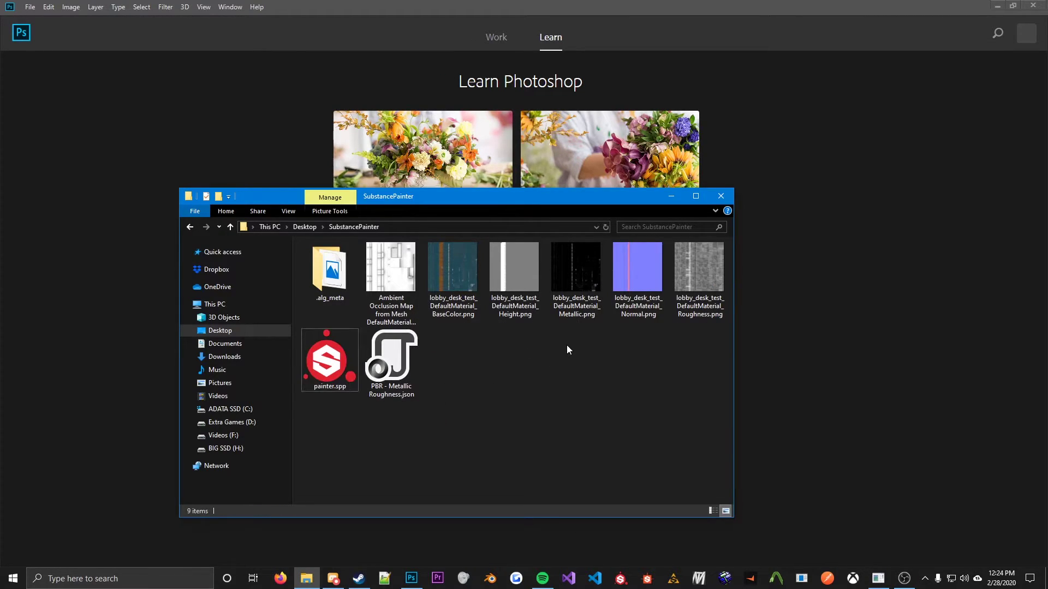
- Delete the Height map file, then drag the BaseColor map into Photoshop
left_click(412, 284)
left_click(453, 282)
left_click(576, 284)
left_click(699, 278)
left_click(540, 297)
key("Delete")
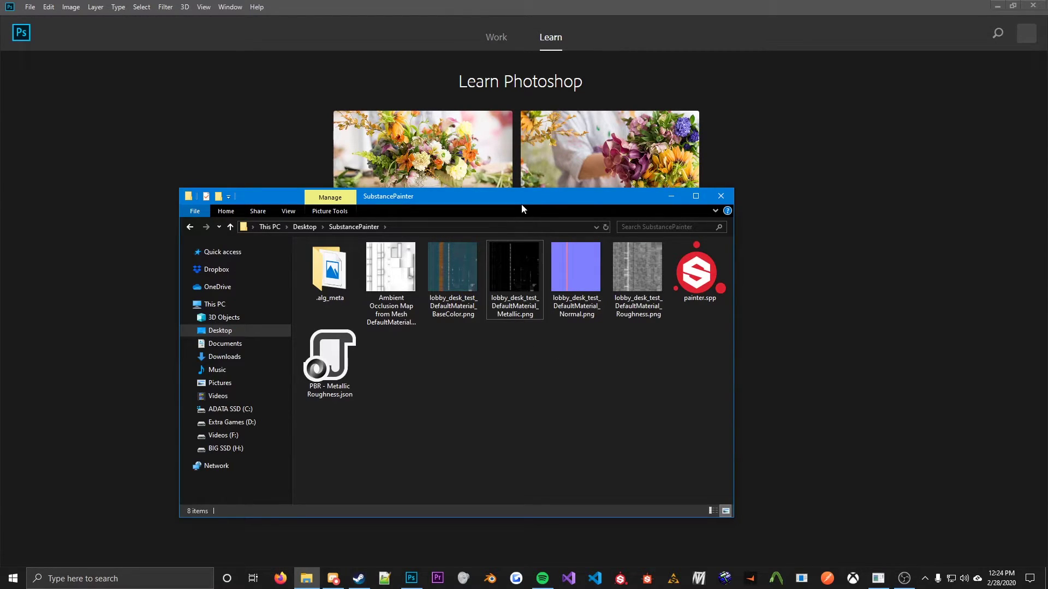
left_click(457, 263)
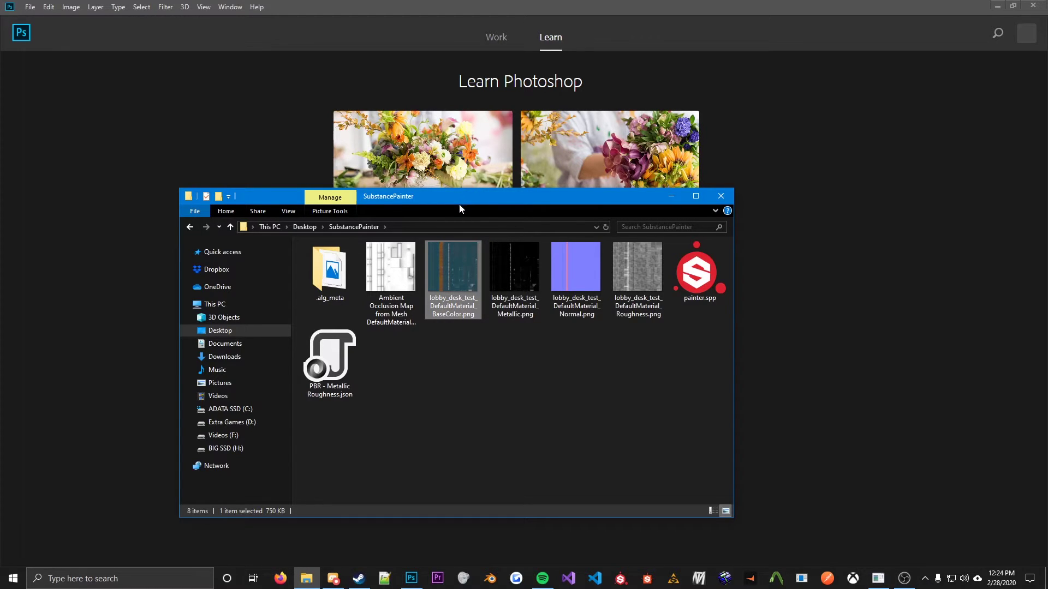
left_click_drag(459, 208, 414, 250)
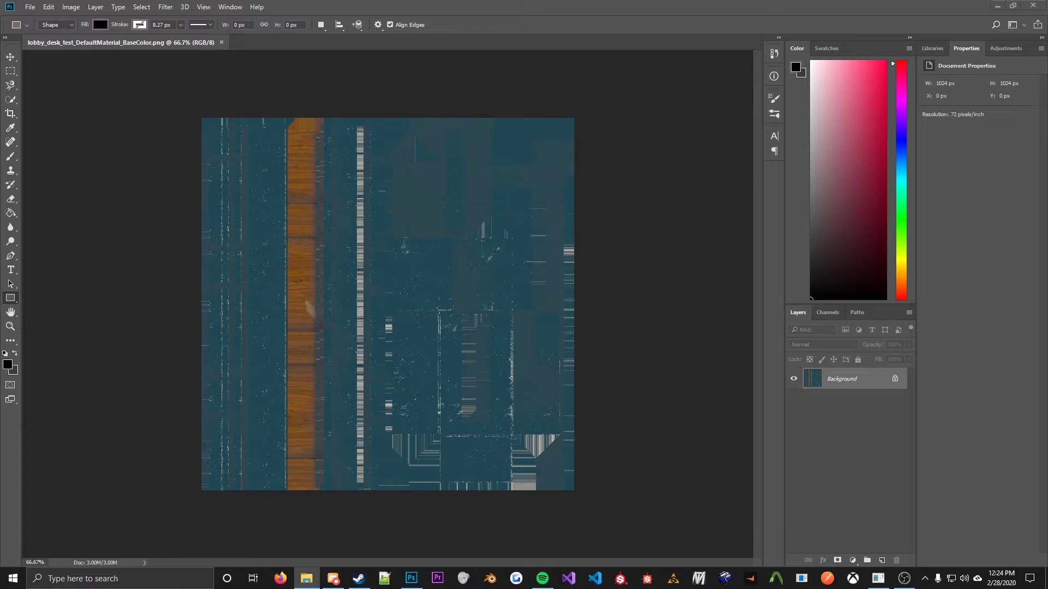
- Place the Ambient Occlusion map over the BaseColor image, align it, and commit
left_click_drag(454, 334, 454, 334)
left_click_drag(389, 300, 370, 295)
left_click(373, 24)
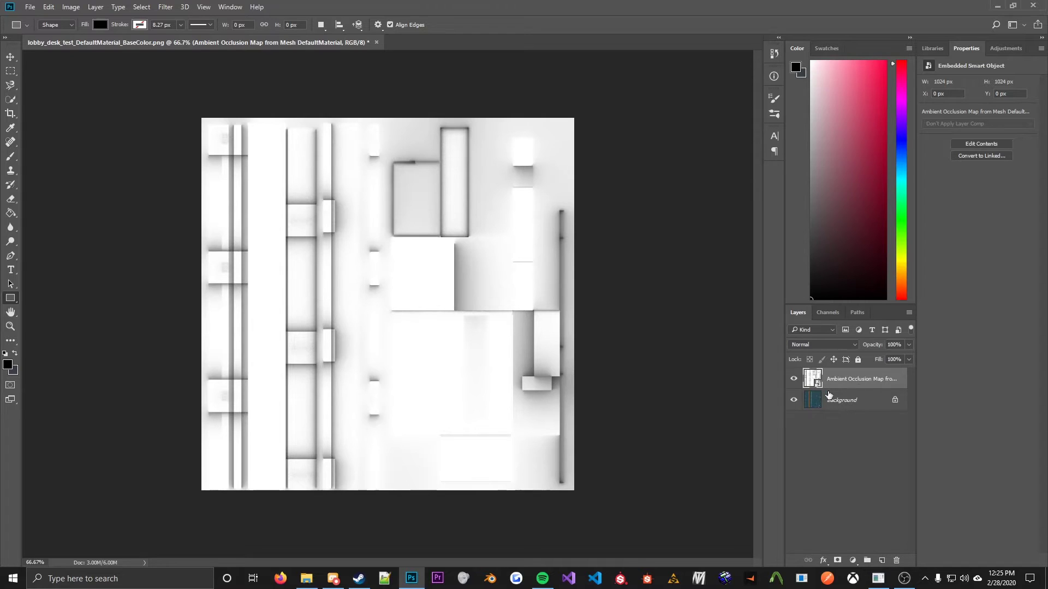
- Set the AO layer to Multiply blending at about 50% opacity
left_click(819, 345)
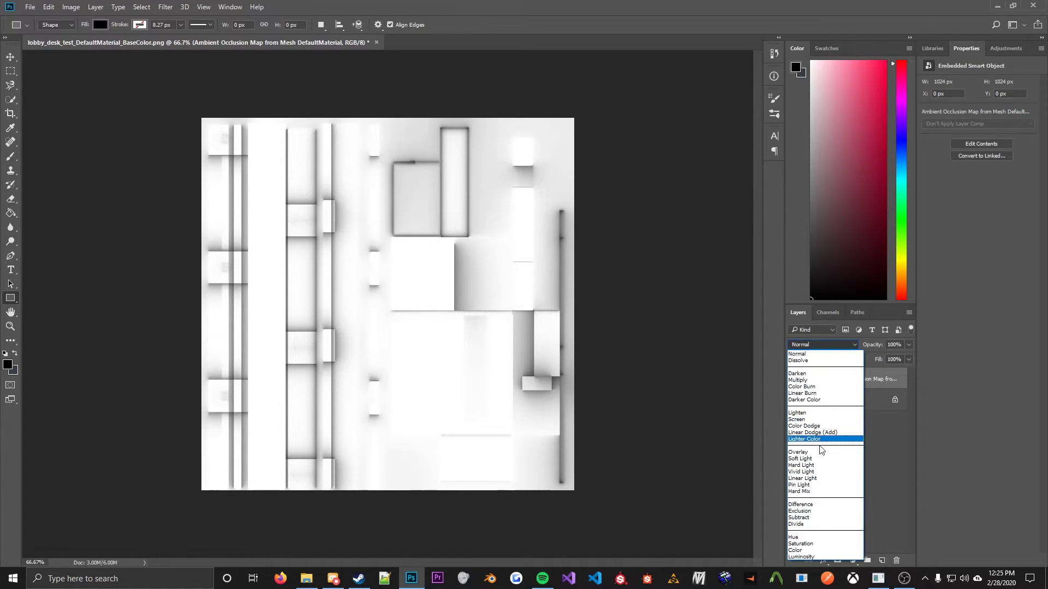
left_click(812, 380)
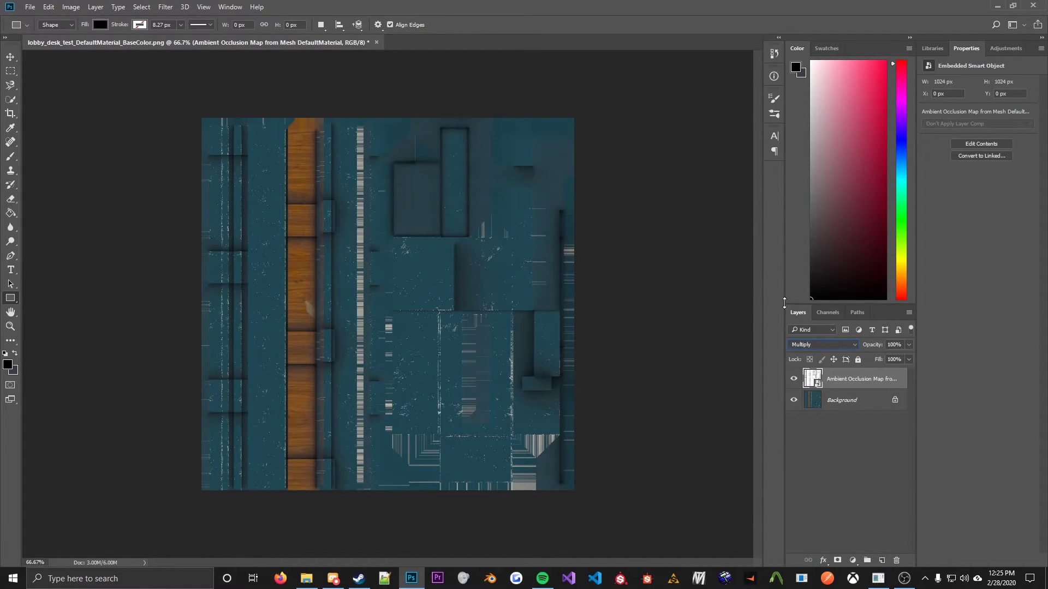
left_click(911, 350)
left_click_drag(882, 358, 883, 358)
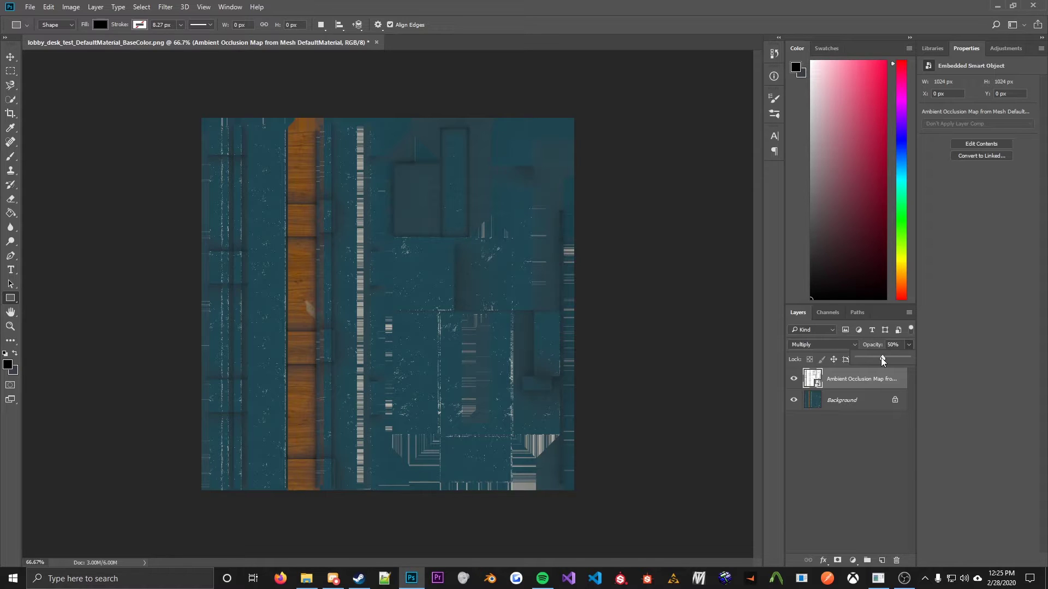
left_click_drag(863, 359, 904, 361)
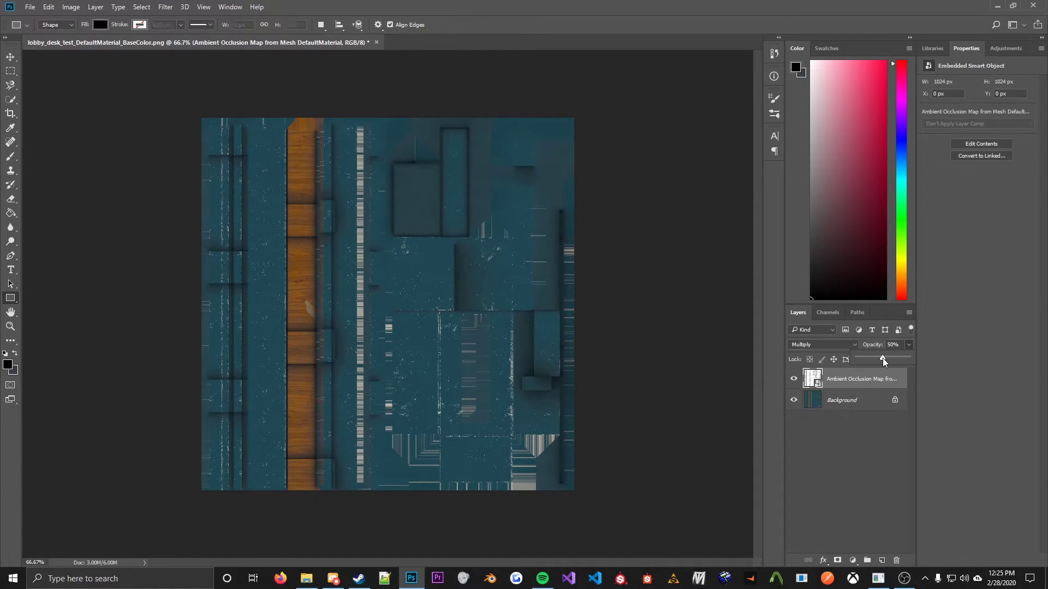
left_click_drag(883, 358, 879, 358)
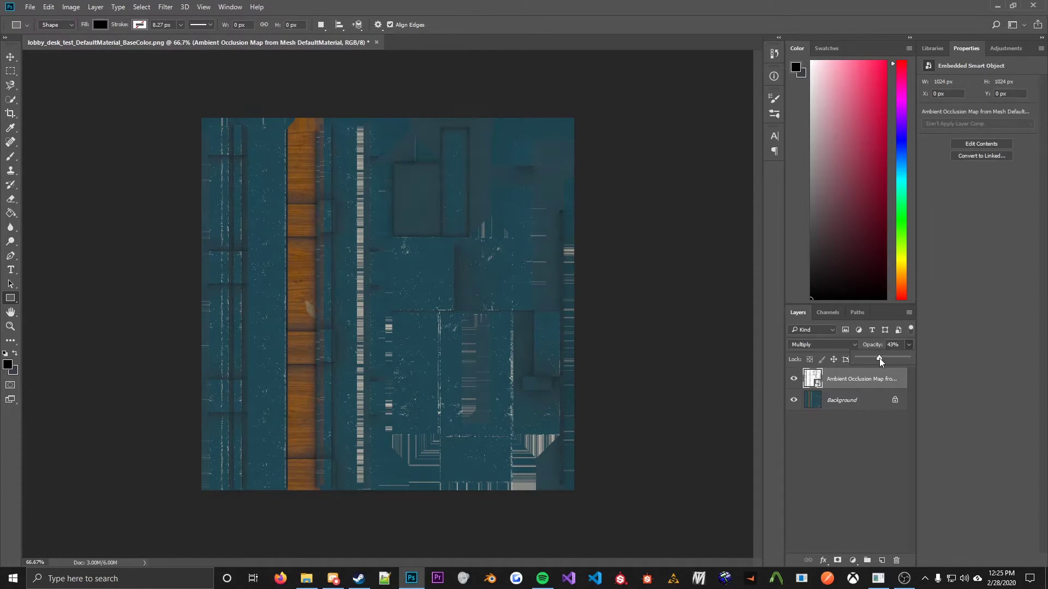
left_click(843, 450)
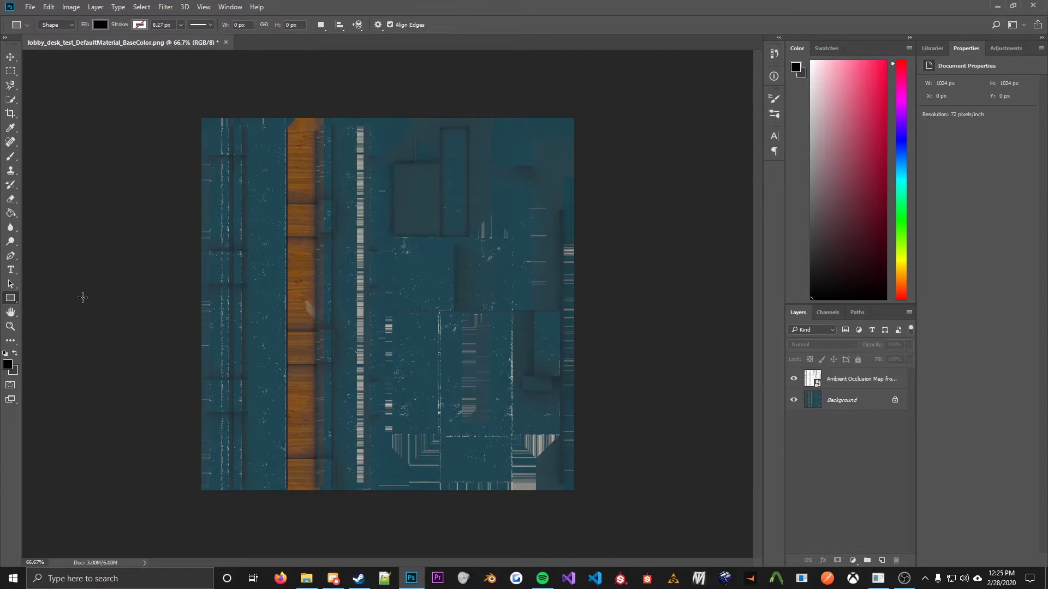
- Place the Metallic map over the base colour and set it to Multiply
left_click_drag(0, 275, 453, 305)
left_click(378, 25)
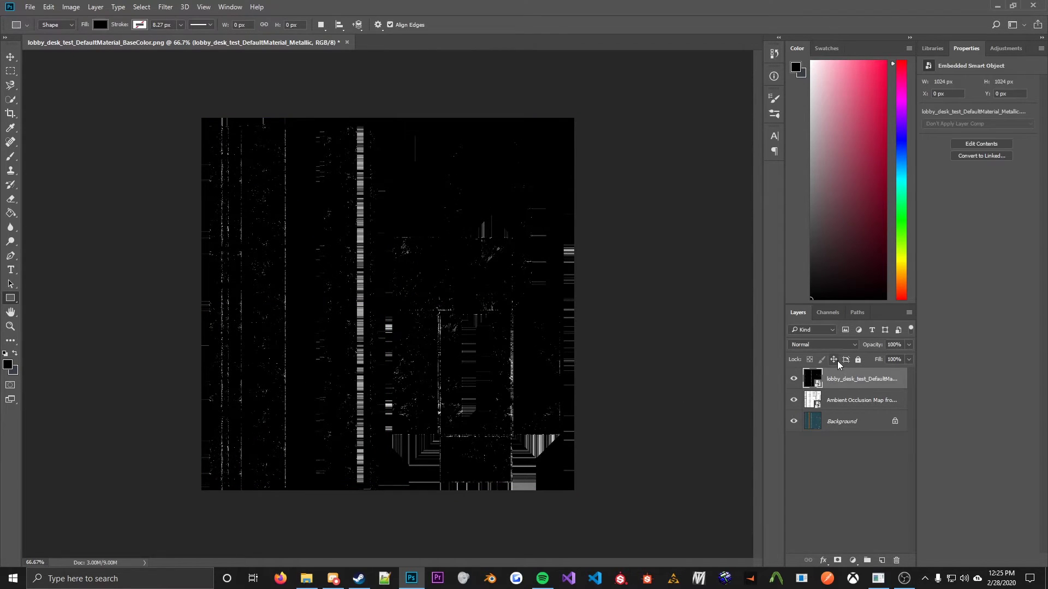
left_click(836, 343)
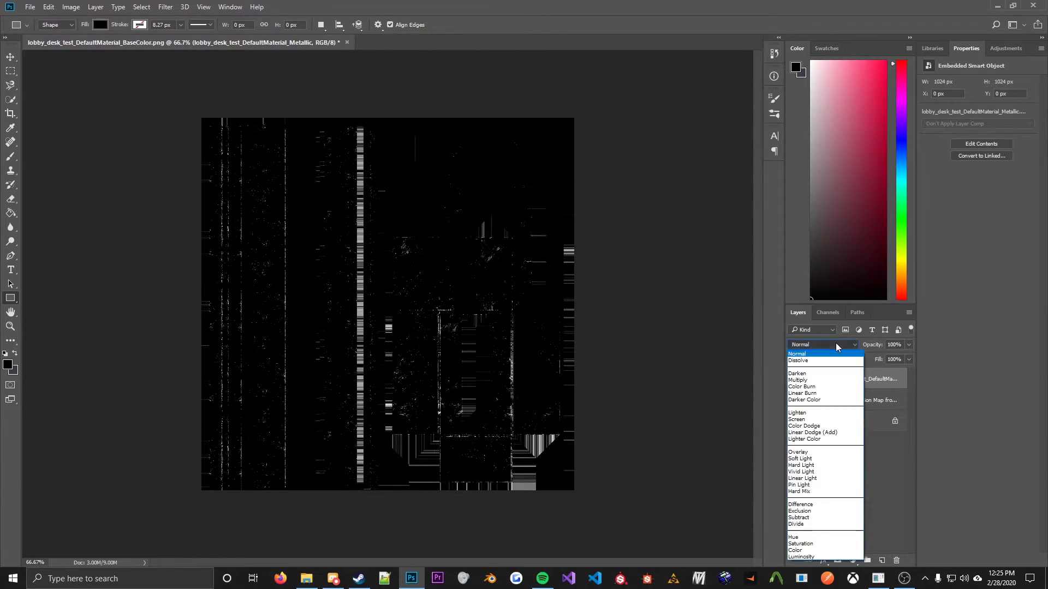
left_click(821, 369)
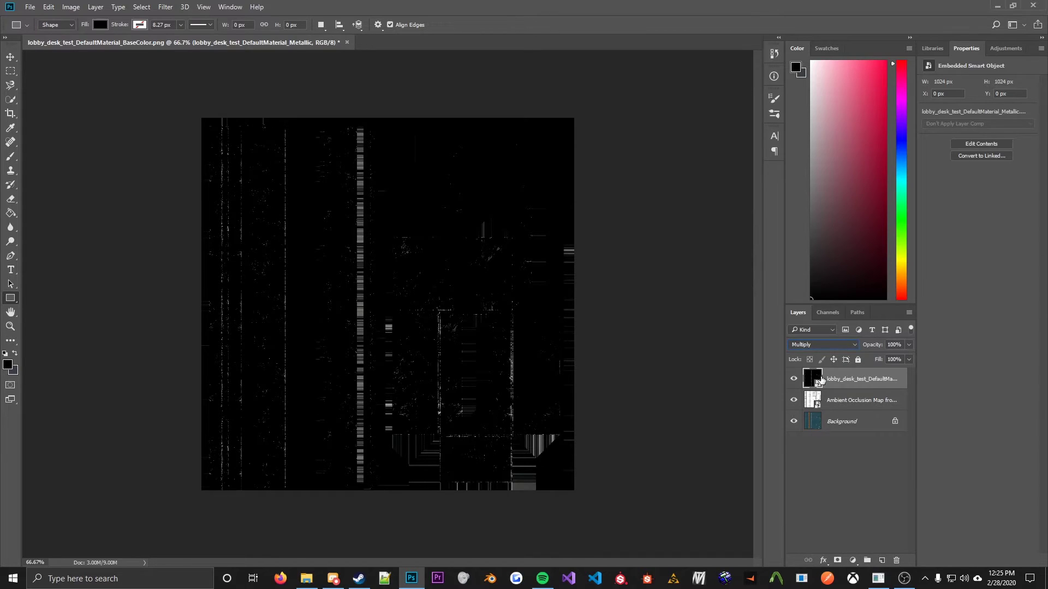
- Add an Invert adjustment clipped to the Metallic layer
left_click(1004, 49)
left_click(967, 102)
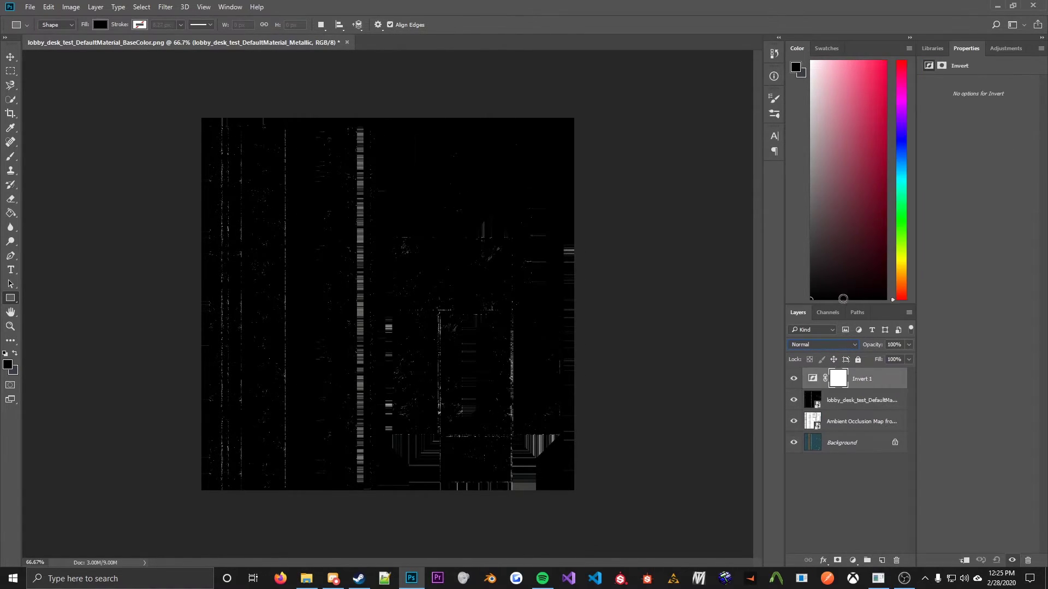
right_click(875, 383)
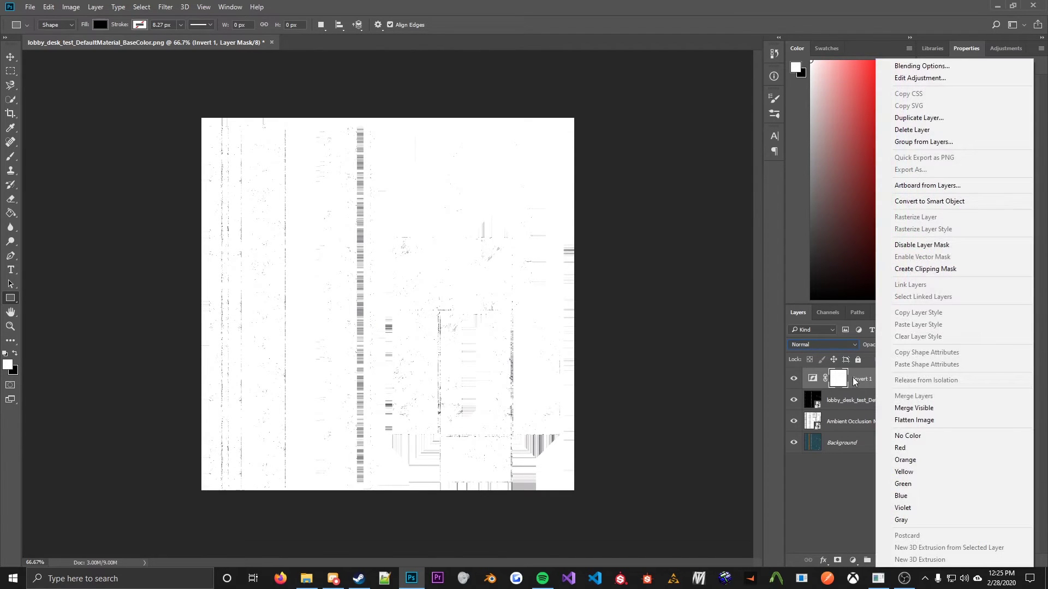
left_click(869, 384)
right_click(869, 383)
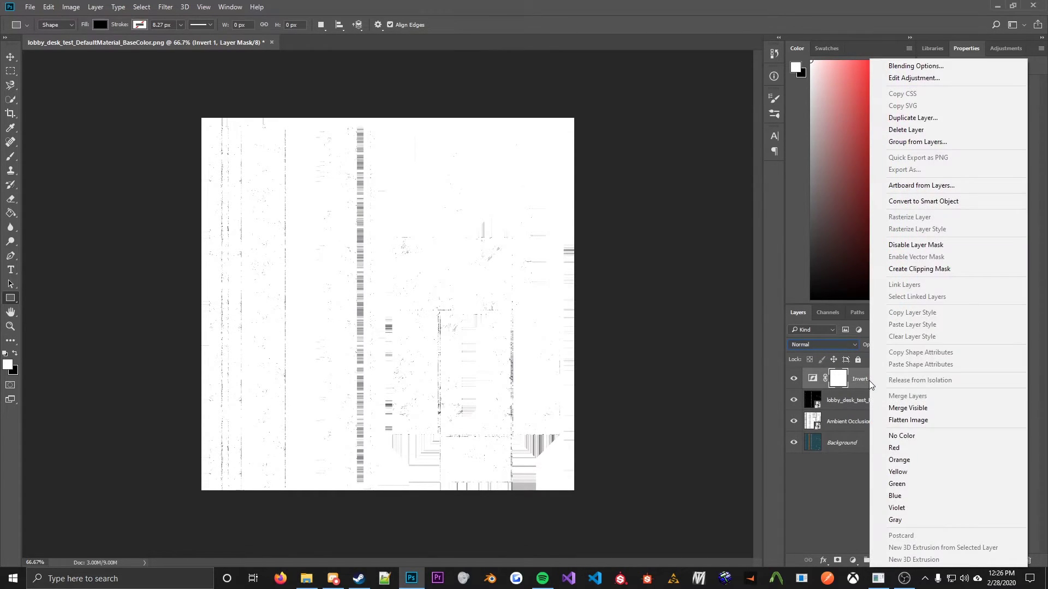
left_click(932, 269)
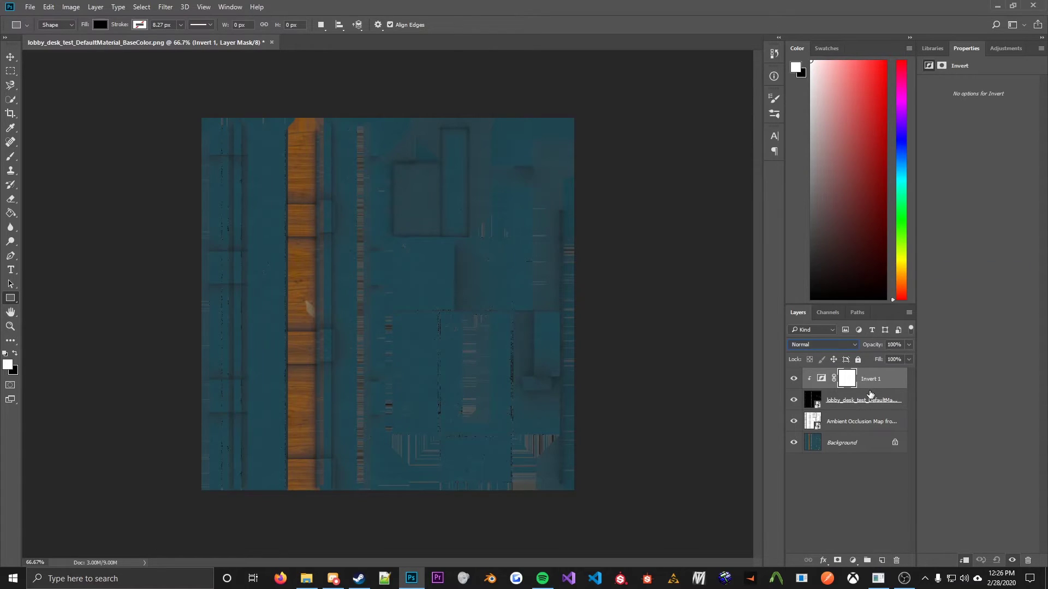
- Lower the Metallic layer's opacity to 50%
left_click(872, 396)
left_click(909, 345)
mouse_move(892, 358)
left_mouse_down()
mouse_move(859, 358)
mouse_move(877, 359)
left_mouse_up()
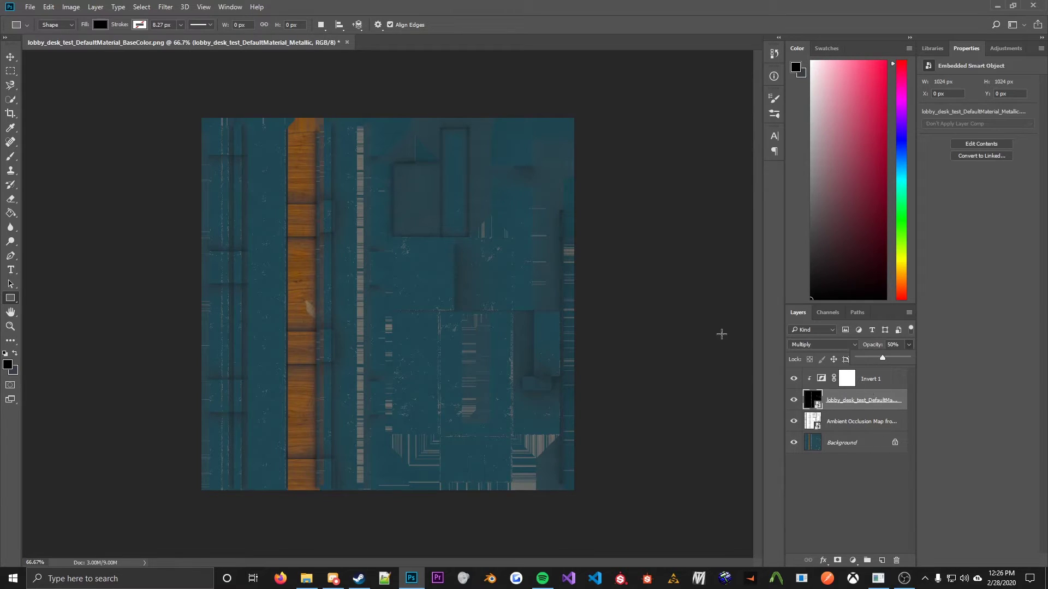
left_click(867, 478)
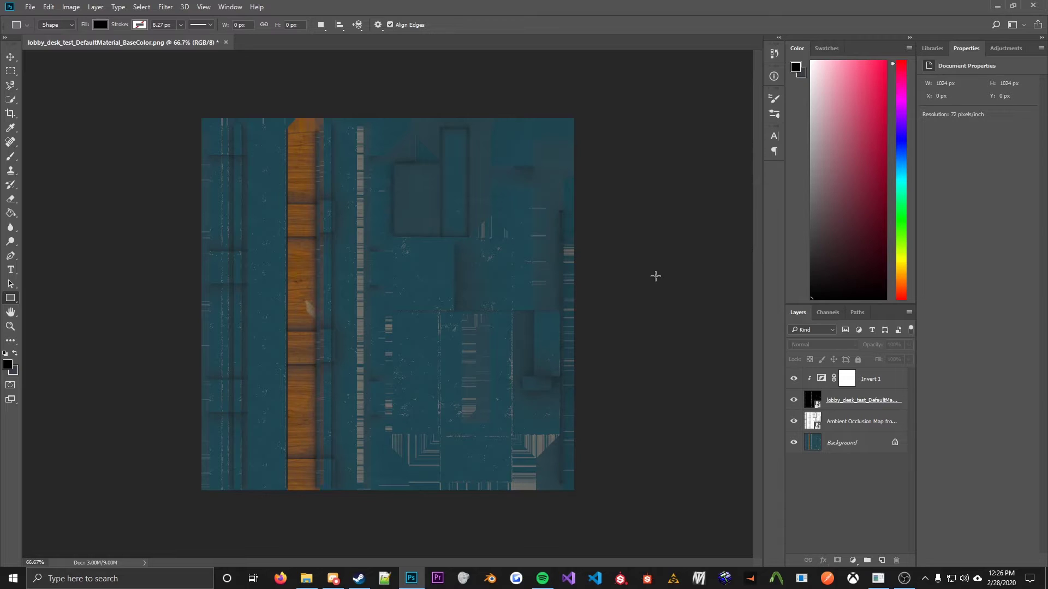
- Save the image as a PNG named lobby_desk_test.png, accepting the PNG options
left_click(30, 8)
left_click(75, 133)
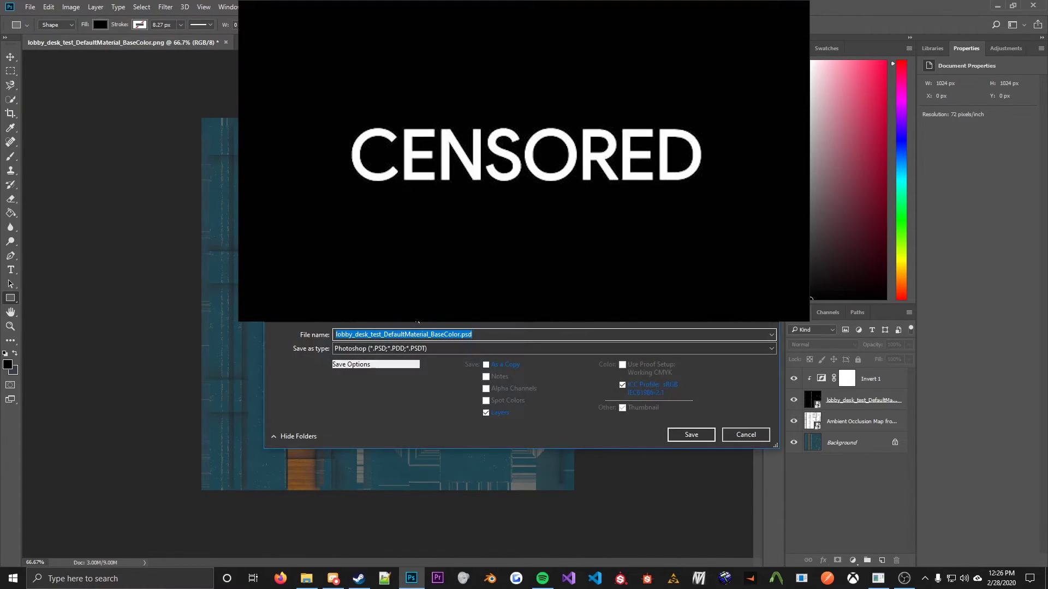
left_click(418, 334)
left_click(463, 348)
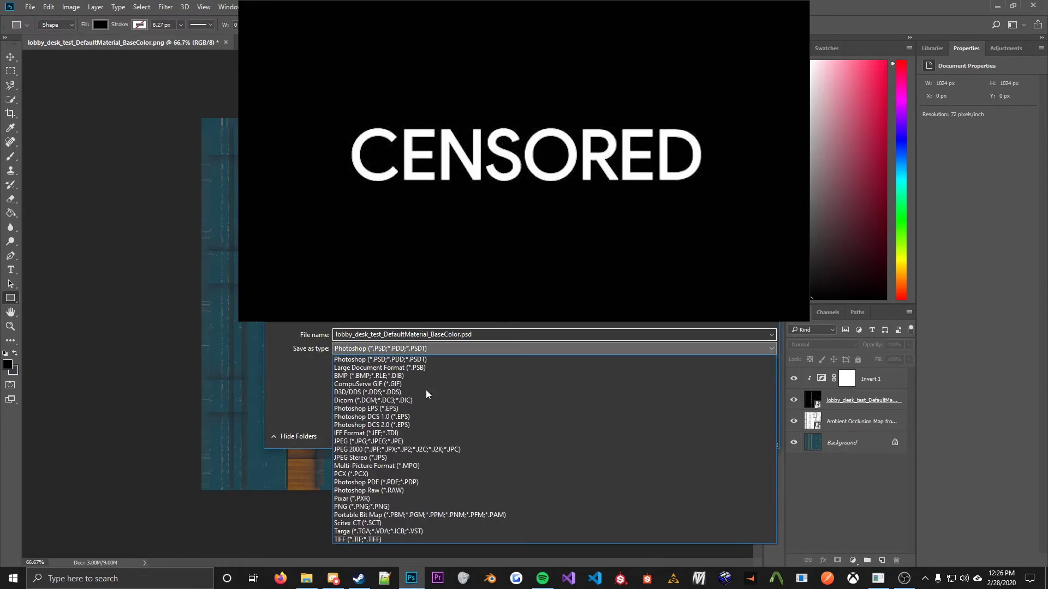
left_click(411, 511)
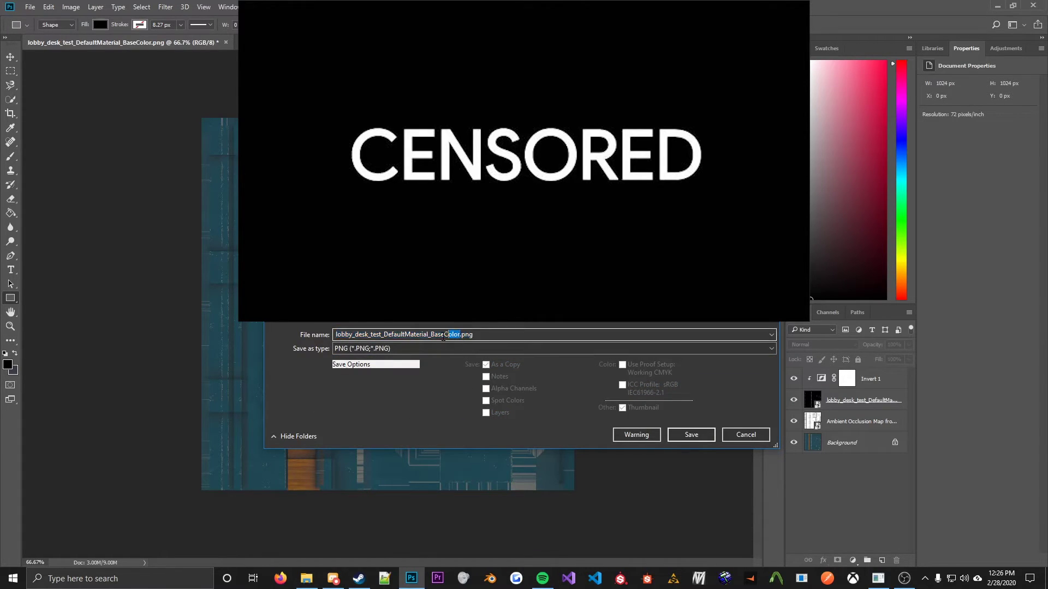
type("lobby_desk")
key("BackSpace")
type("_tes")
key("BackSpace")
key("BackSpace")
key("BackSpace")
key("BackSpace")
type("k_test")
key("Return")
left_click(587, 187)
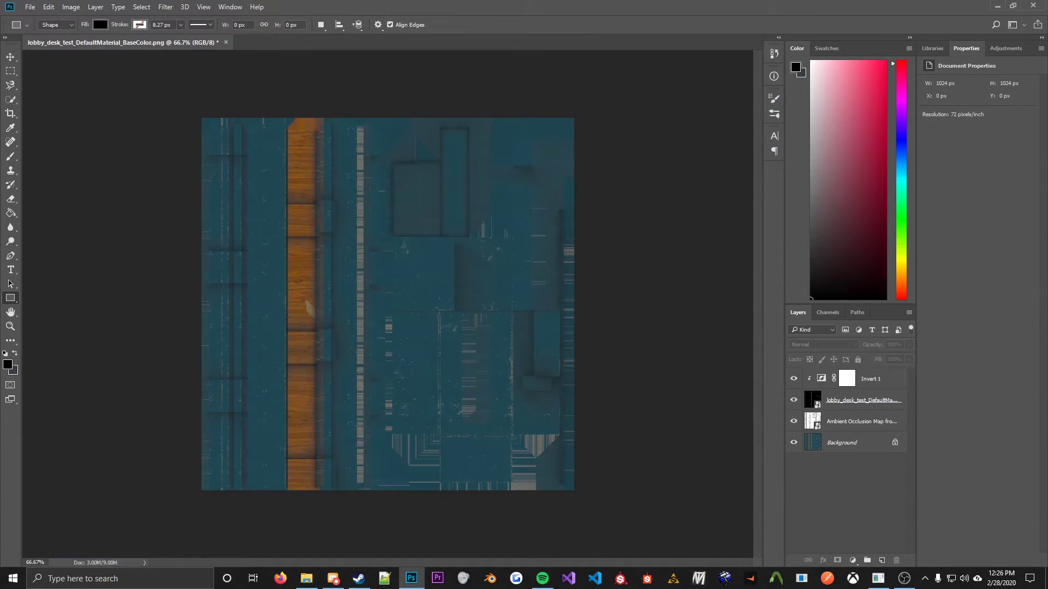
- Open the Normal and Roughness maps as separate Photoshop documents
left_click_drag(339, 1, 342, 38)
scroll(321, 293, "up", 3, "alt")
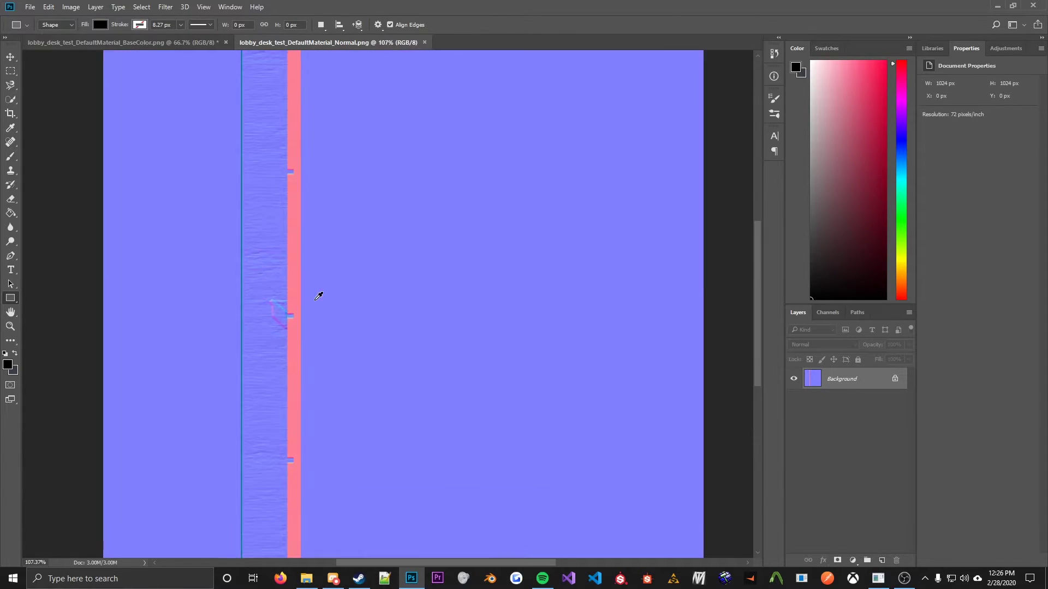
scroll(315, 304, "down", 2, "alt")
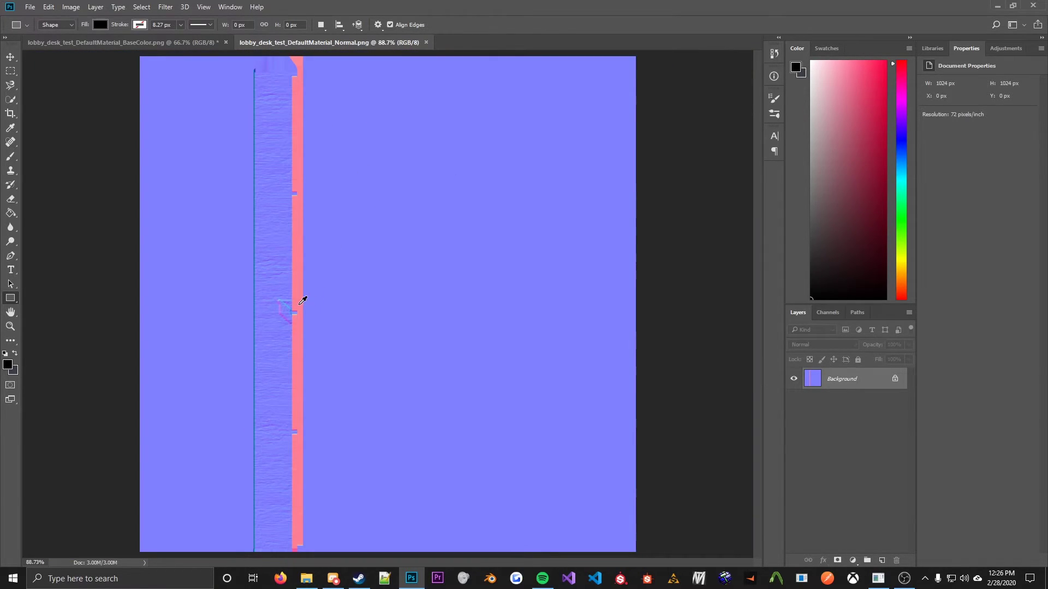
scroll(303, 299, "down", 1, "alt")
scroll(304, 299, "up", 1, "alt")
scroll(300, 299, "down", 1, "alt")
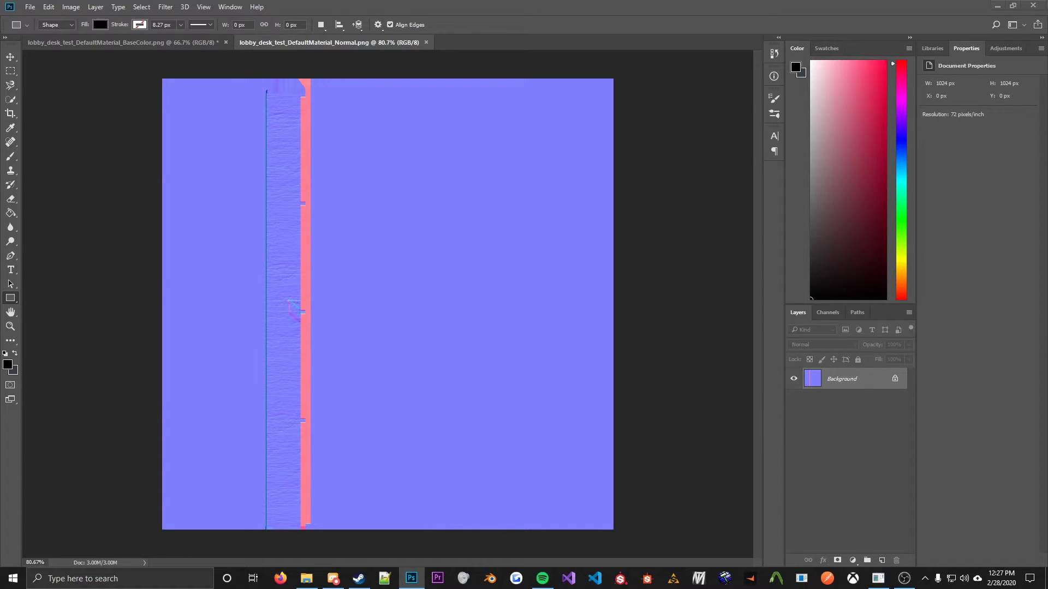
left_click_drag(294, 120, 276, 195)
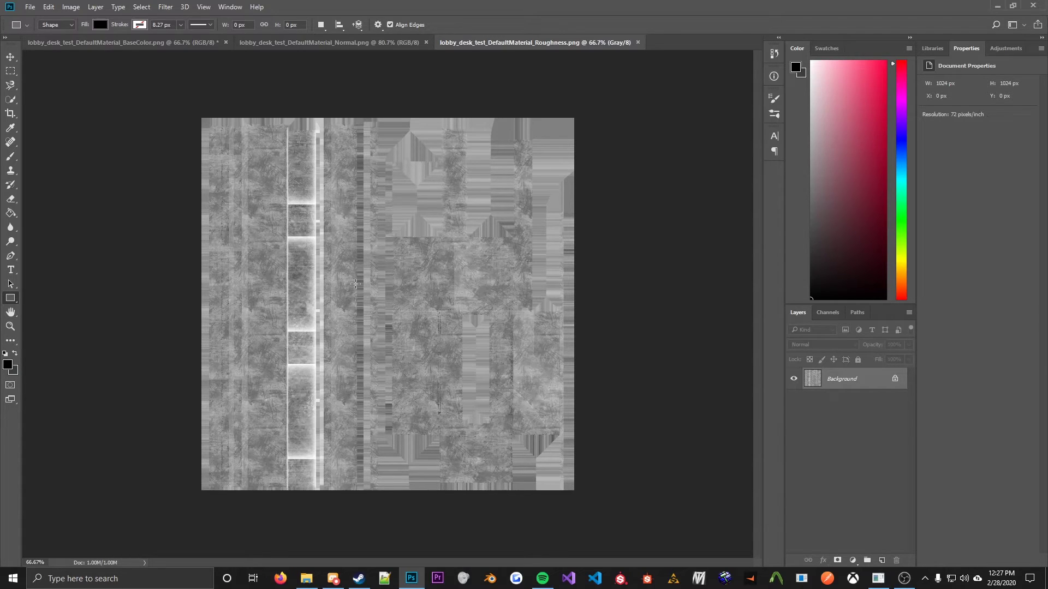
- Add an Invert adjustment and a Curves adjustment to the Roughness map, reshaping the curve
left_click(1000, 56)
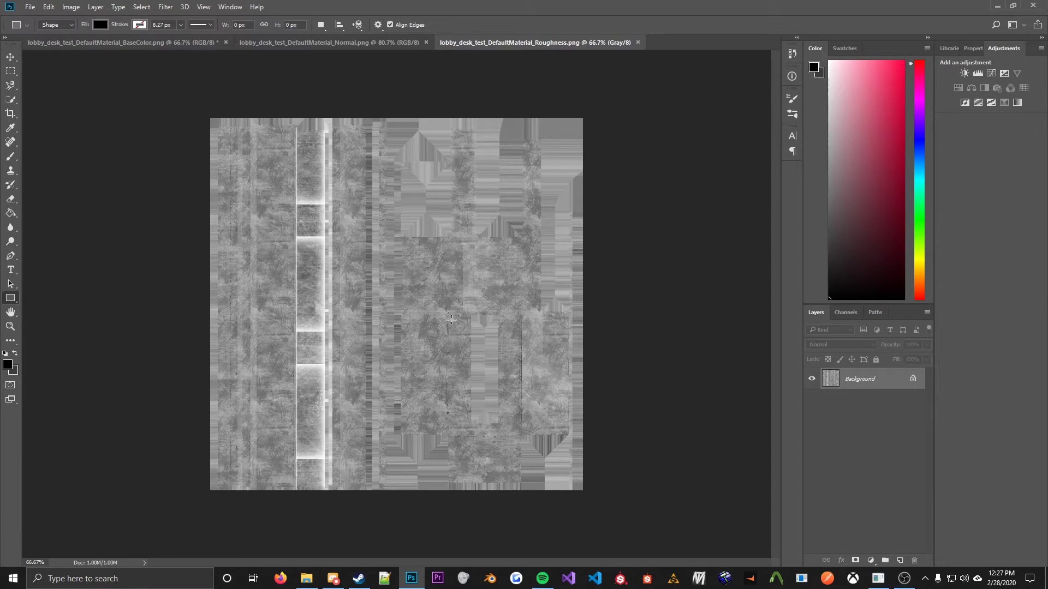
left_click(965, 102)
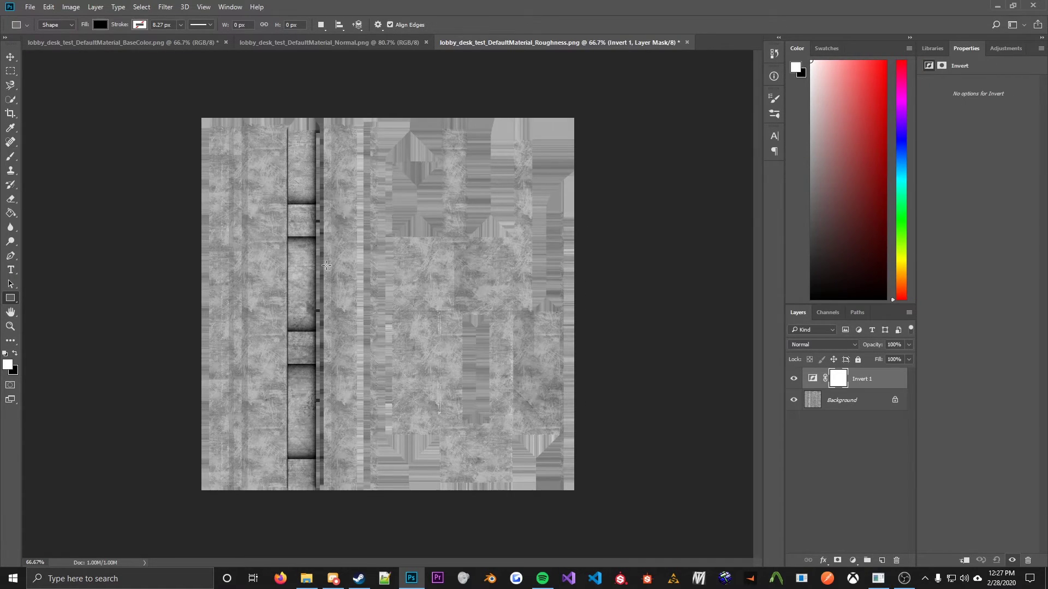
left_click(1004, 49)
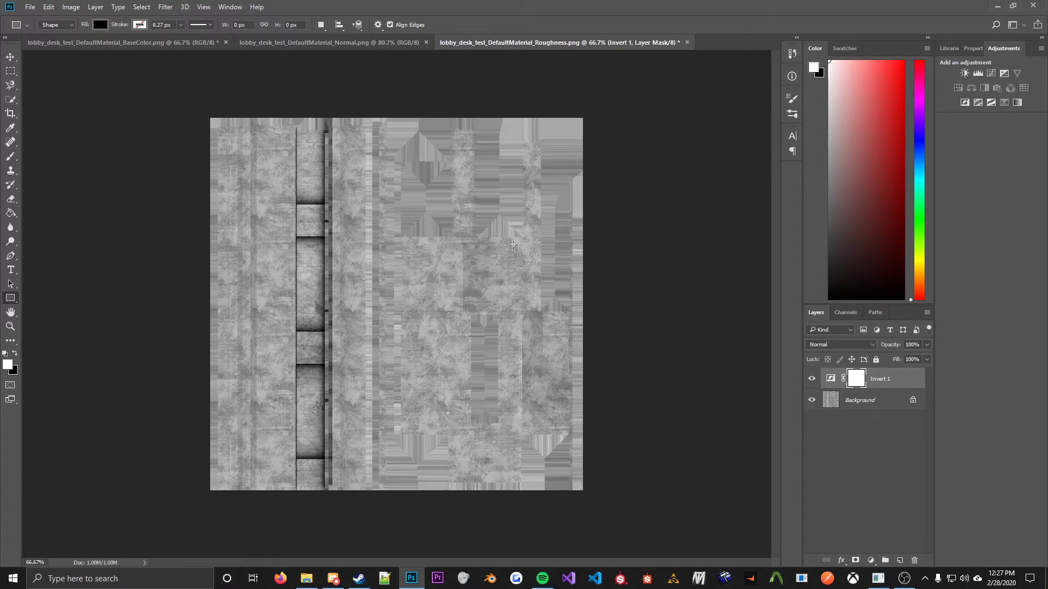
left_click(989, 72)
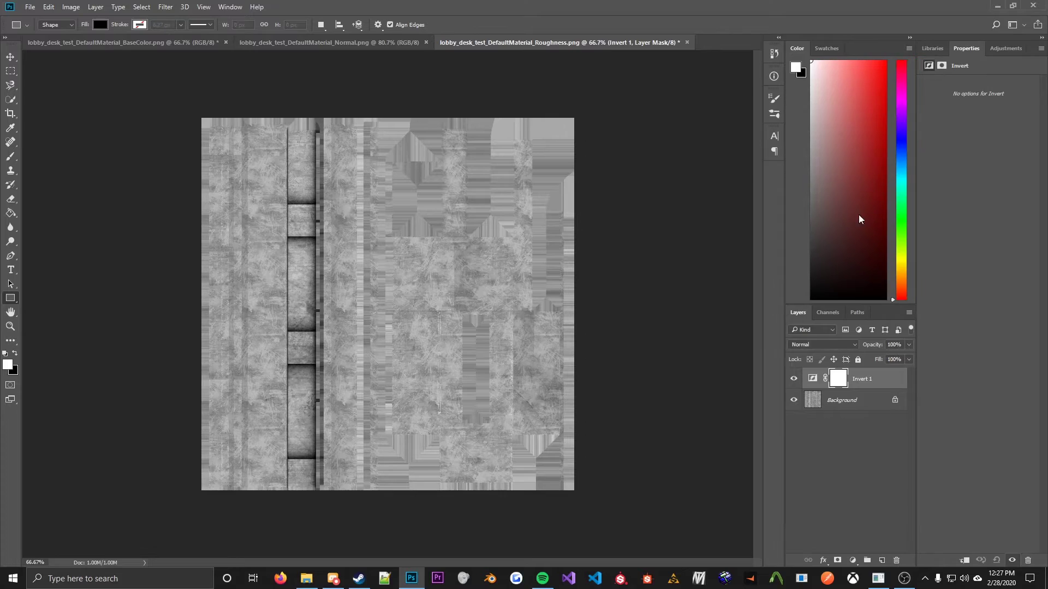
mouse_move(974, 164)
left_mouse_down()
mouse_move(963, 145)
mouse_move(965, 155)
left_mouse_up()
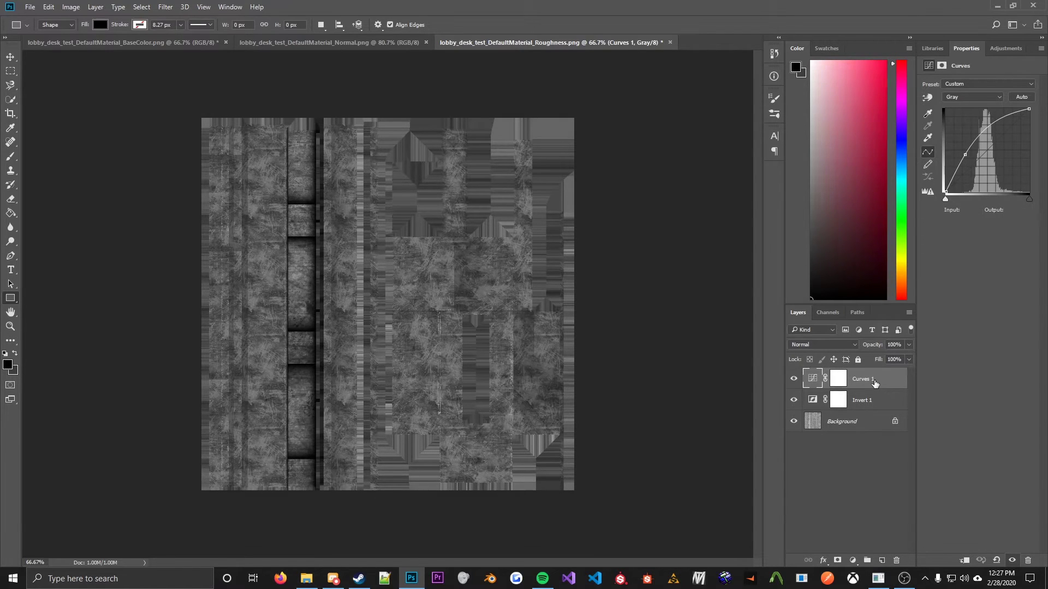
- Replace Curves 1 with a Levels adjustment set to 103, 1.15 and 252
key("Delete")
left_click(993, 48)
left_click(977, 74)
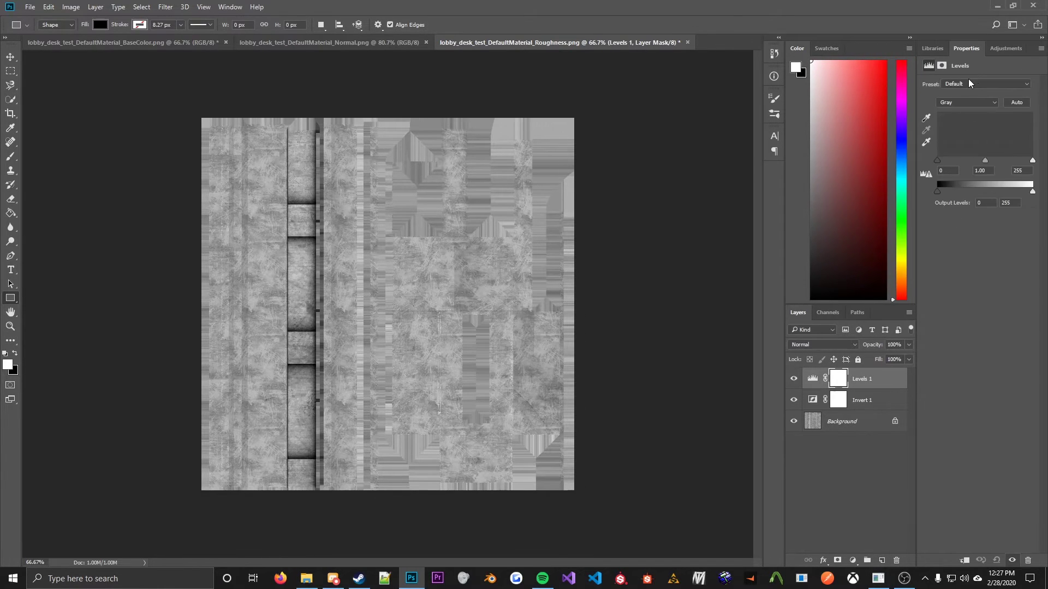
left_click_drag(937, 161, 967, 159)
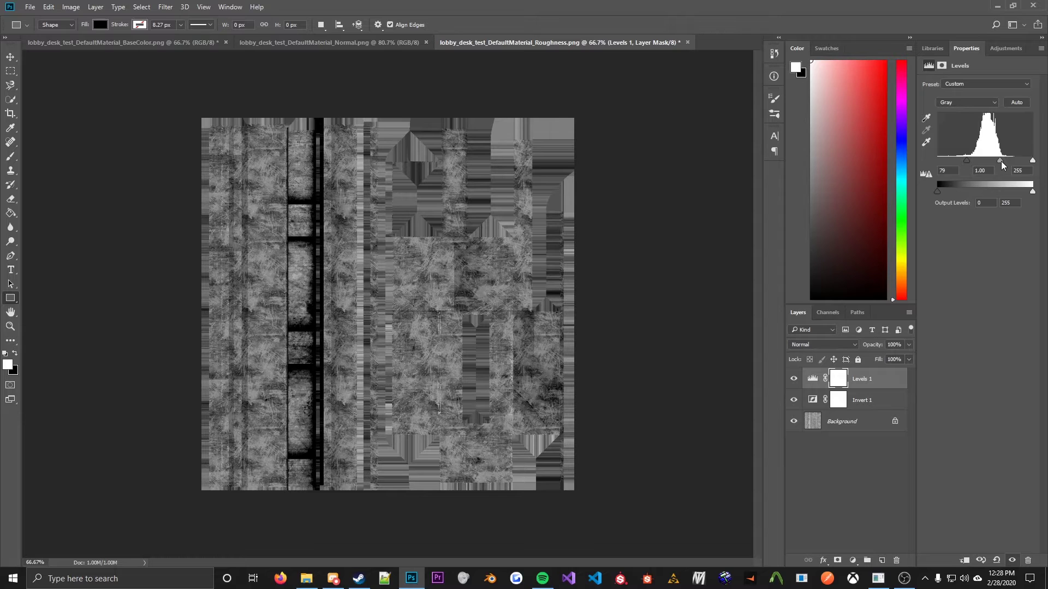
left_click_drag(1001, 162, 998, 161)
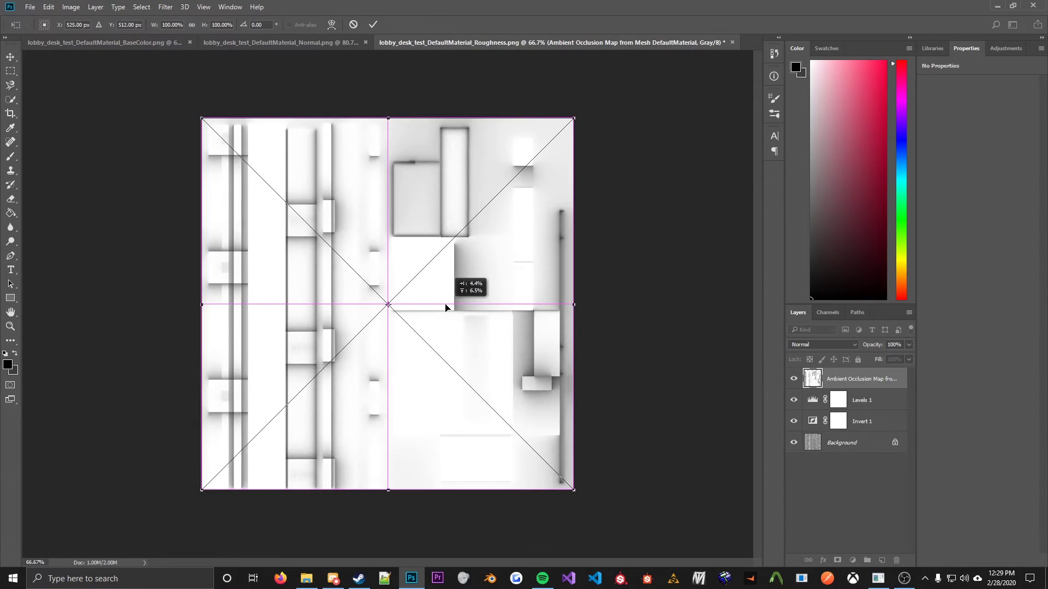
- Commit the AO map over the Roughness map in Multiply at about 50% opacity, then save
left_click(374, 24)
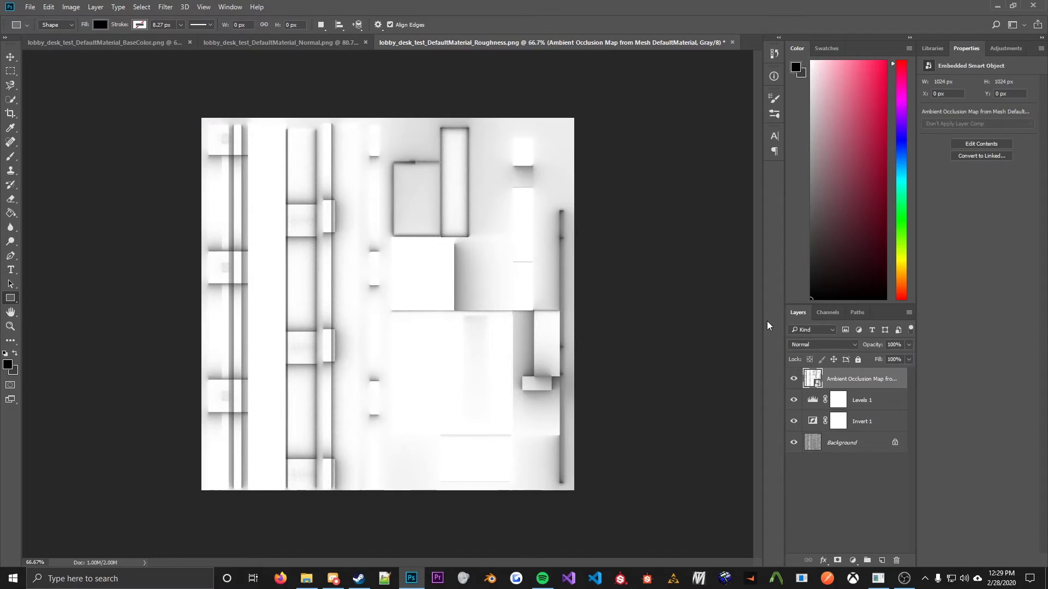
left_click(818, 344)
left_click(819, 380)
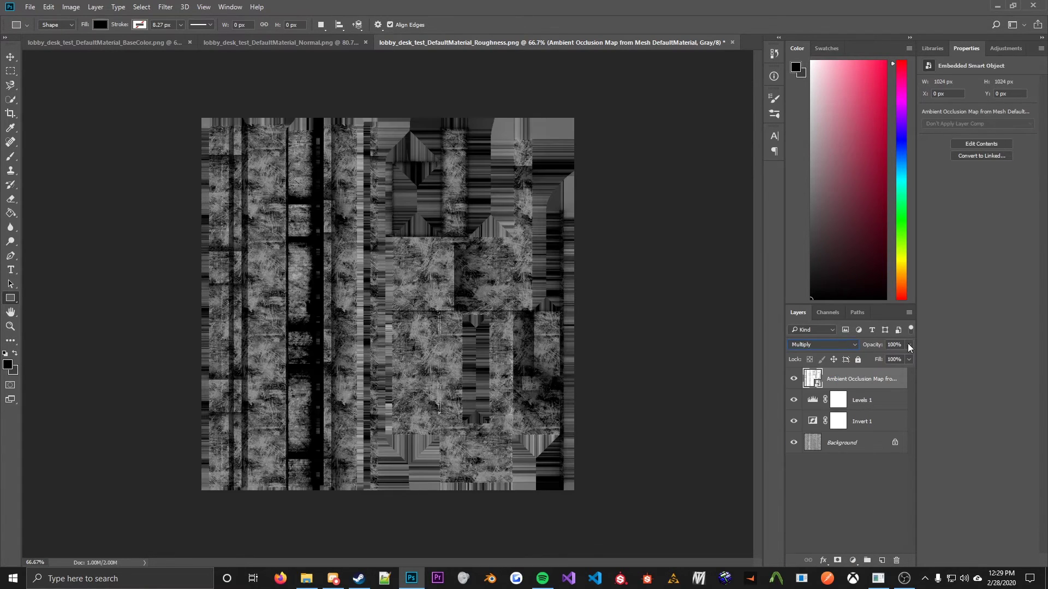
left_click(908, 345)
left_click_drag(892, 357, 881, 358)
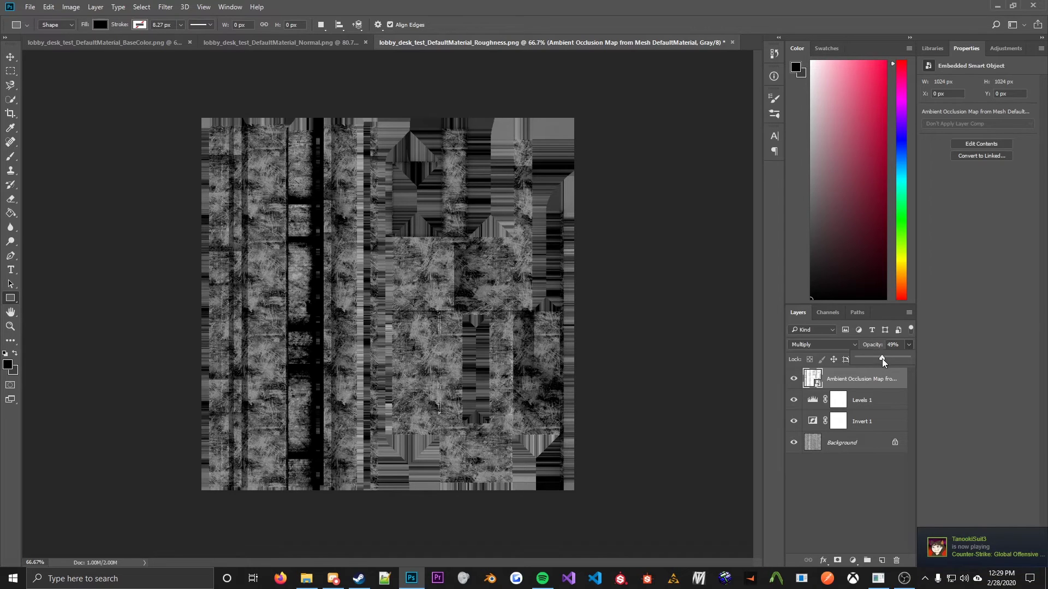
left_click(794, 379)
left_click(794, 379)
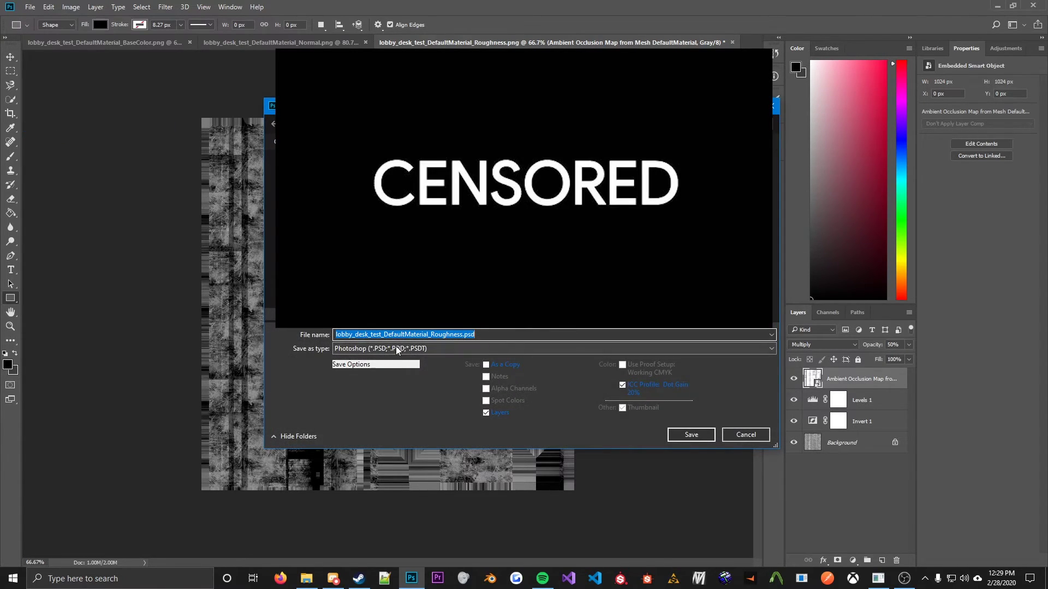
left_click(395, 348)
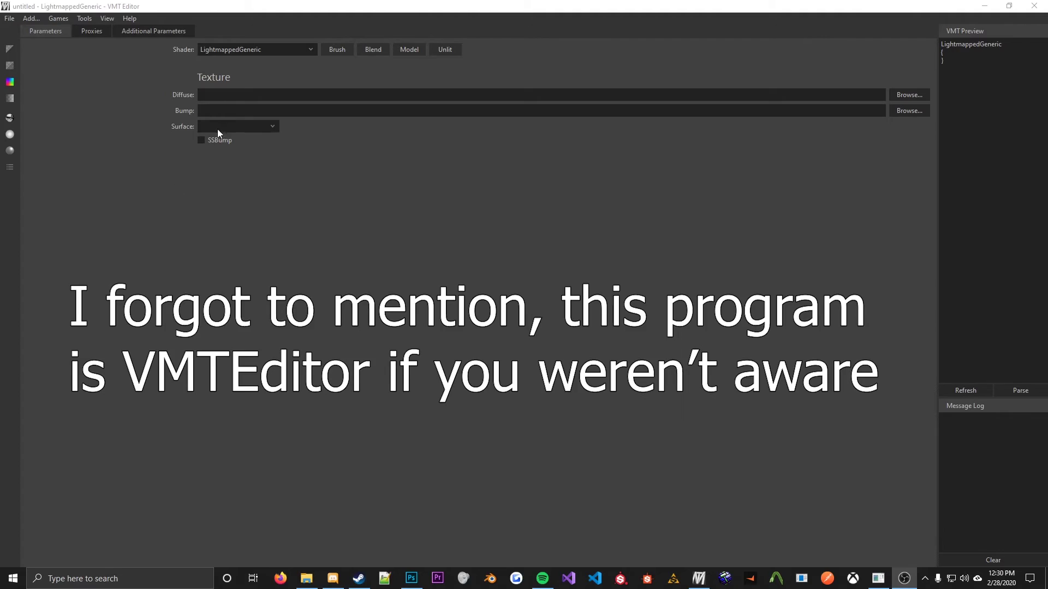
- Set the material's shader to VertexLitGeneric and start choosing a diffuse texture file
left_click(260, 48)
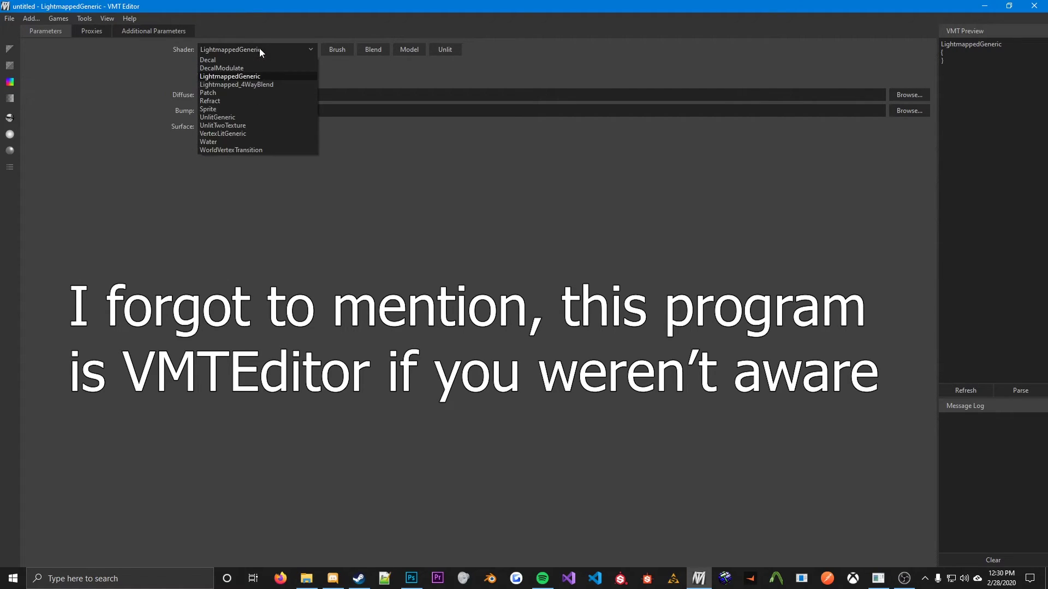
left_click(240, 134)
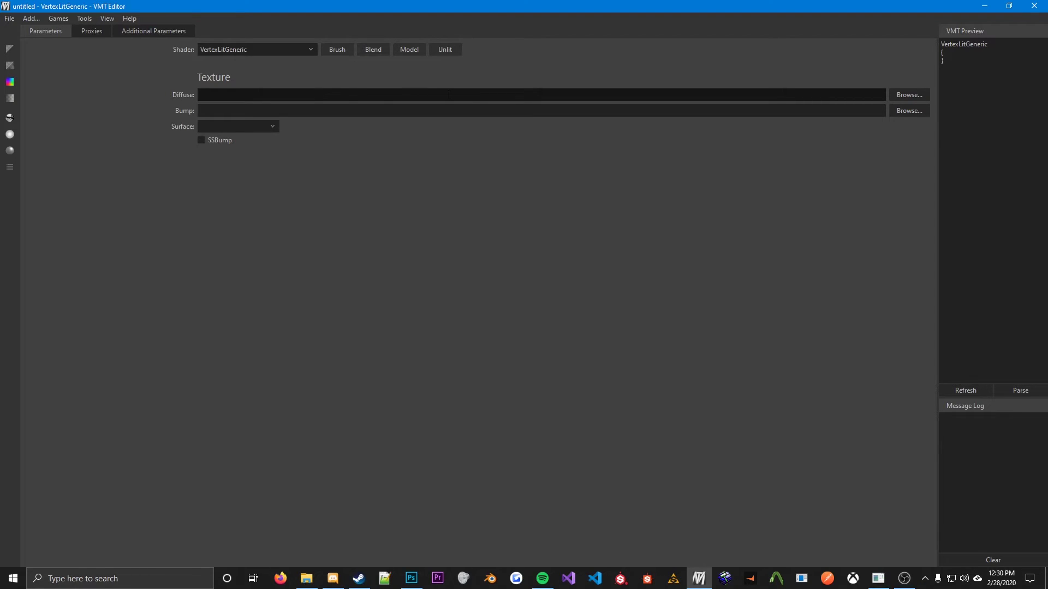
left_click(241, 51)
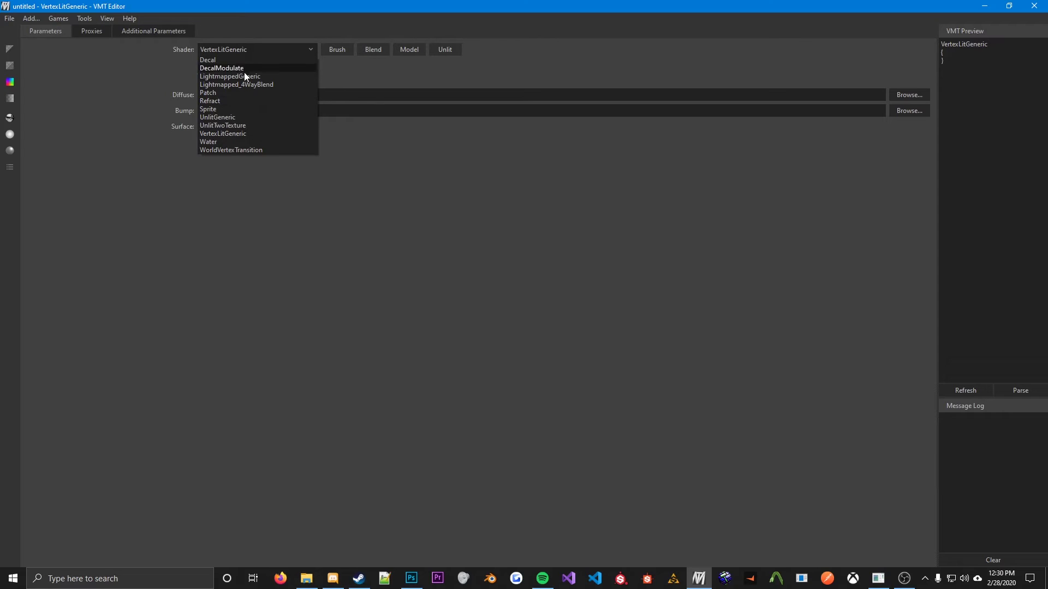
left_click(233, 136)
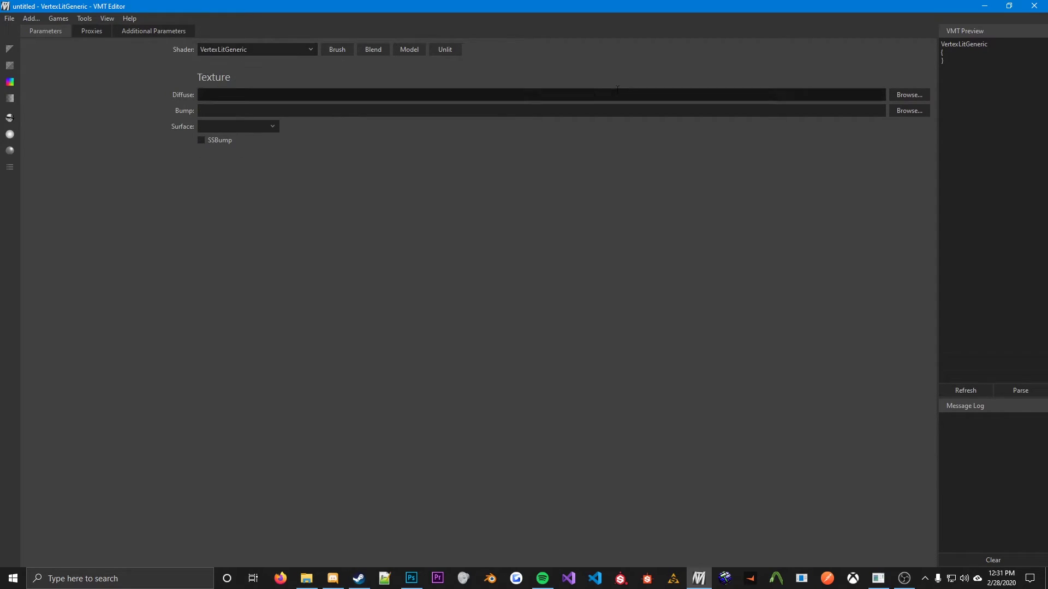
left_click(898, 98)
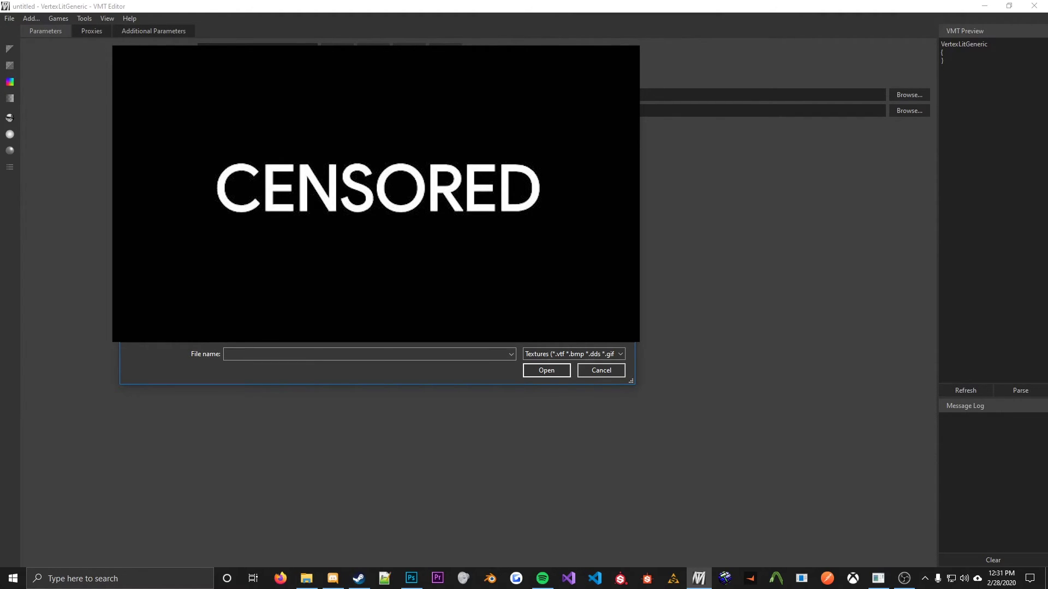
- Assign lobby_desk_test.png as the diffuse texture and lobby_desk_test_normal.png as the bump map
double_click(369, 210)
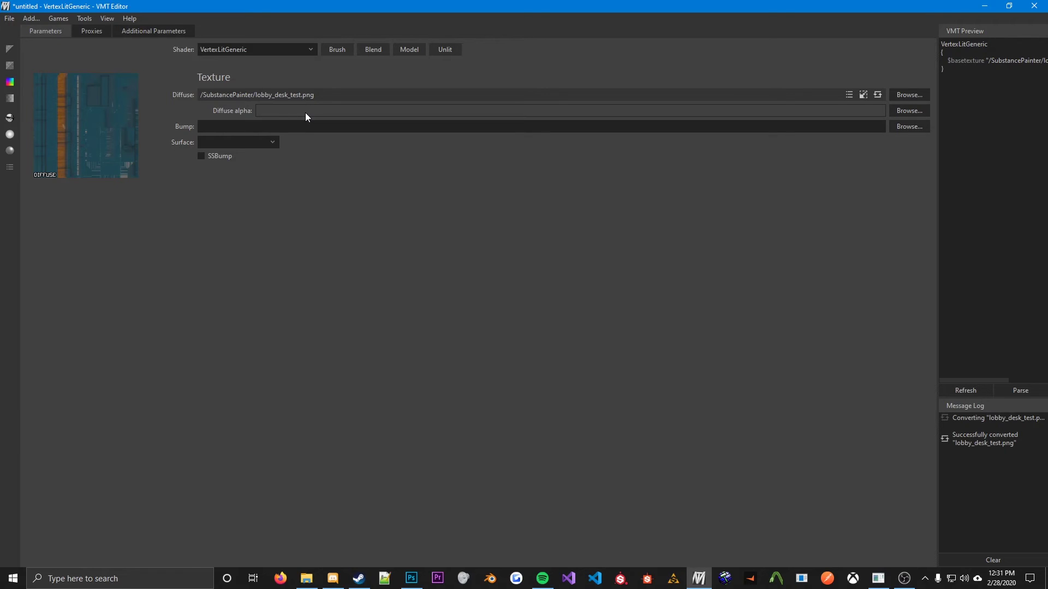
left_click(904, 126)
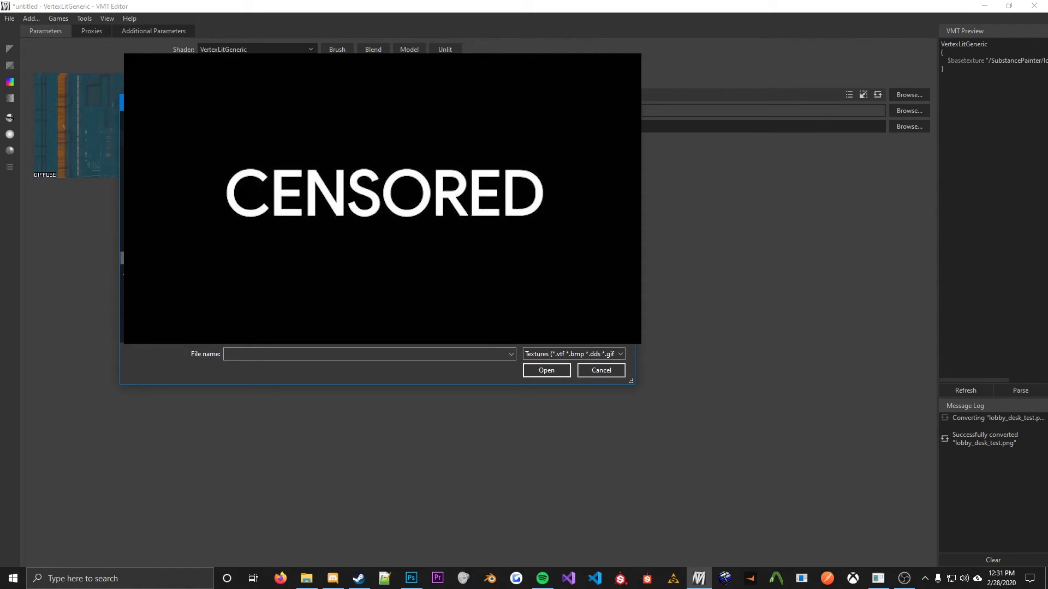
double_click(149, 182)
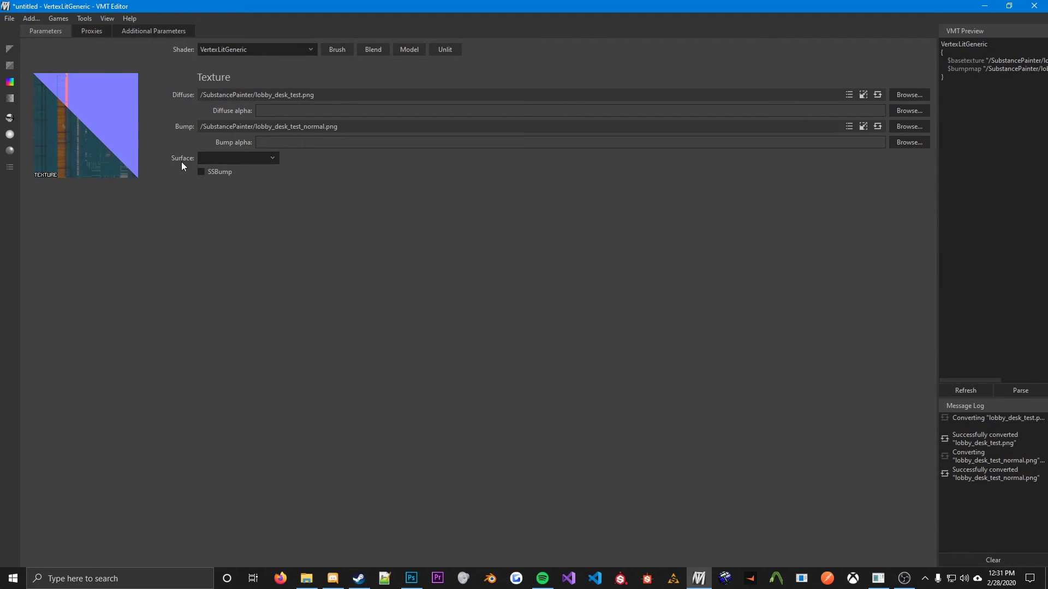
- Look through the Surface type list and leave the surface type empty
left_click(239, 157)
scroll(241, 195, "down", 3)
left_click_drag(273, 185, 285, 232)
scroll(280, 243, "up", 10)
scroll(279, 250, "up", 15)
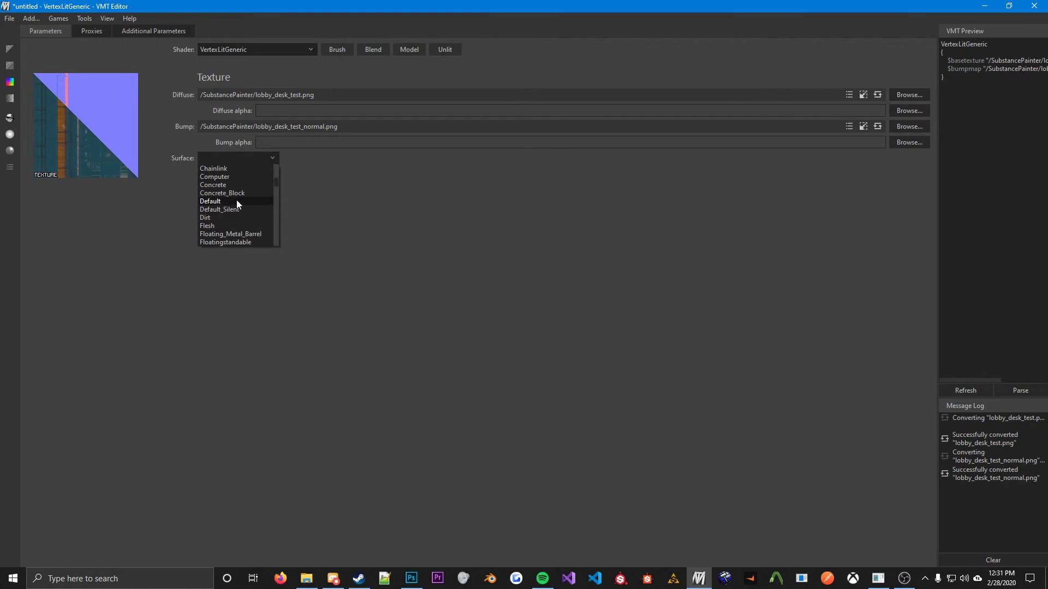
left_click(233, 159)
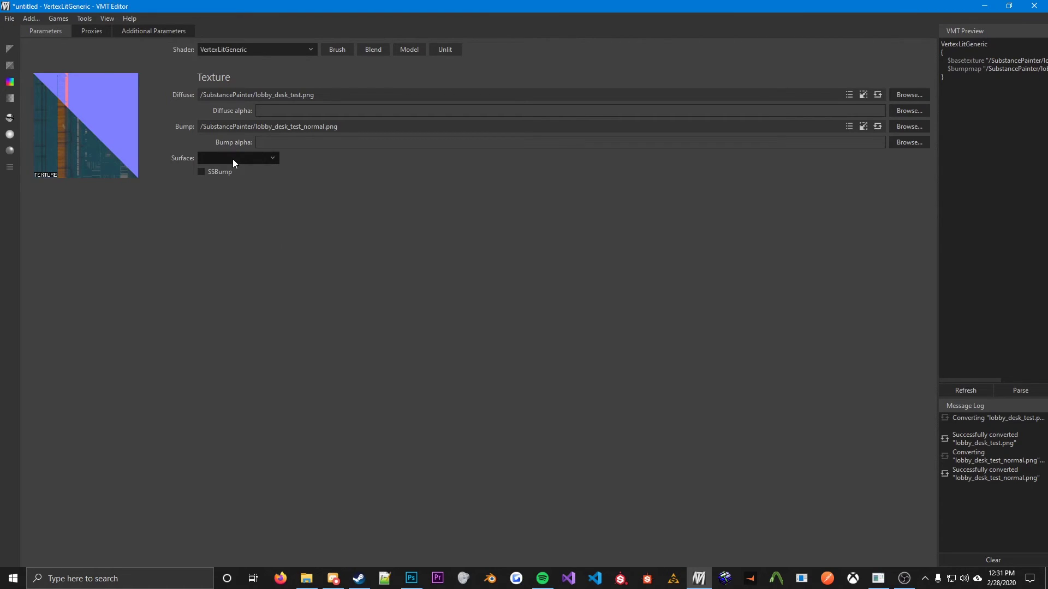
left_click(233, 159)
left_click(233, 159)
left_click(234, 159)
left_click_drag(274, 172, 256, 158)
left_click(256, 158)
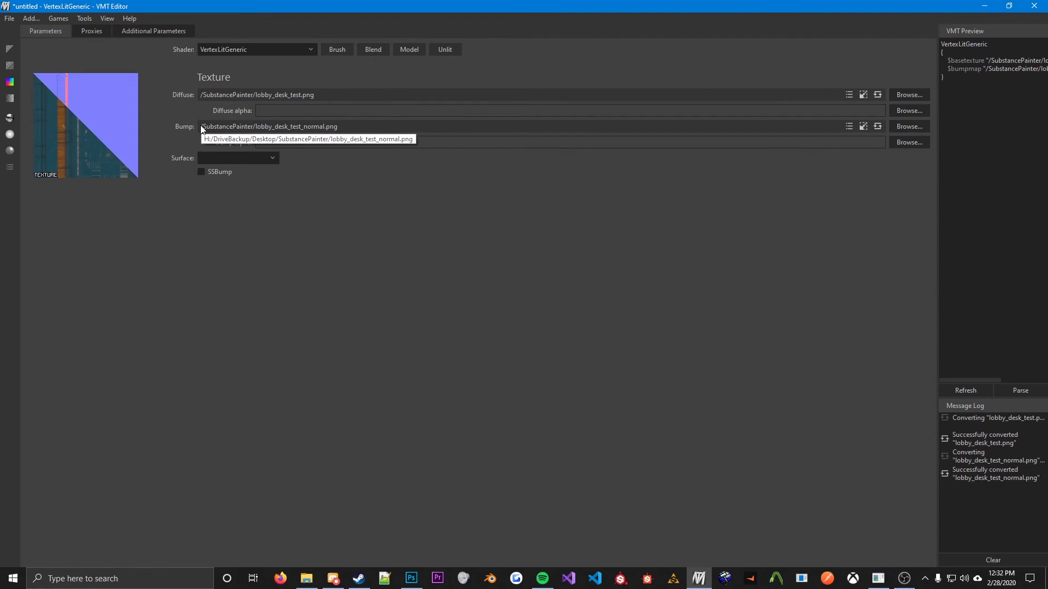
- Add and remove the Reflection section, then start choosing a bump alpha texture file
left_click(9, 118)
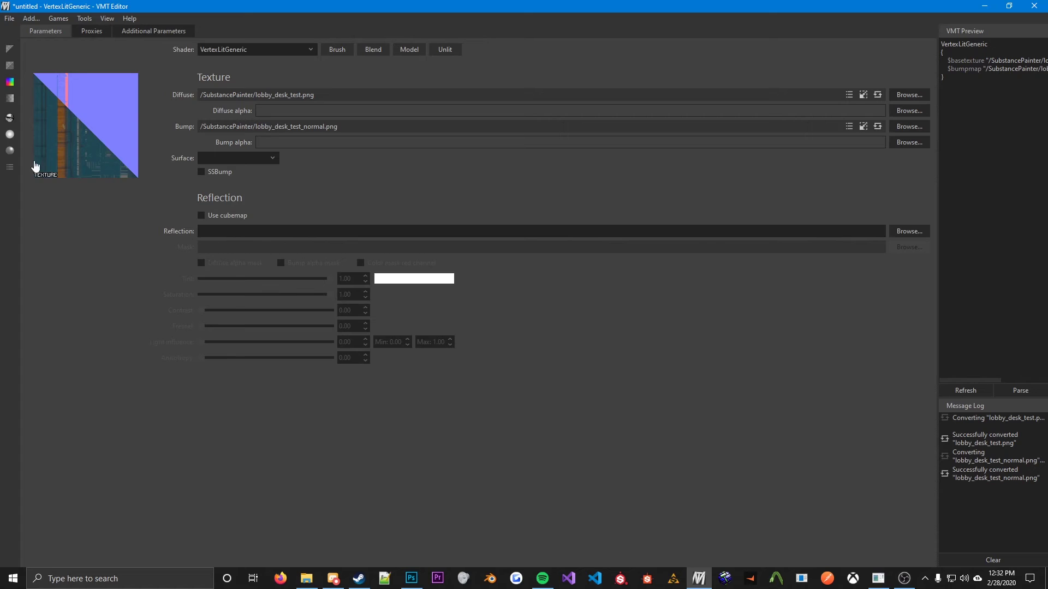
left_click(9, 118)
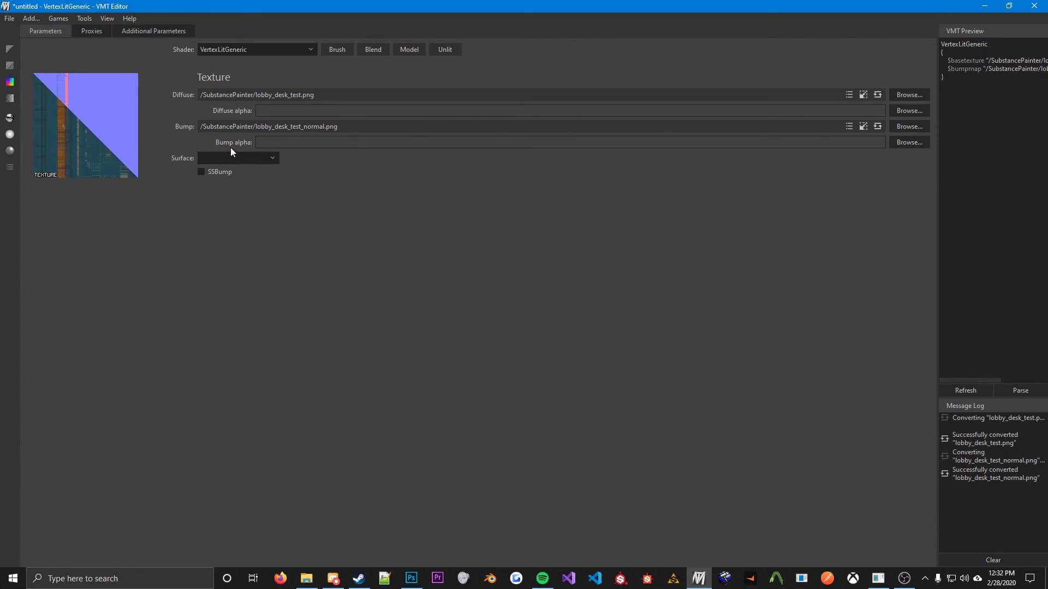
left_click(909, 142)
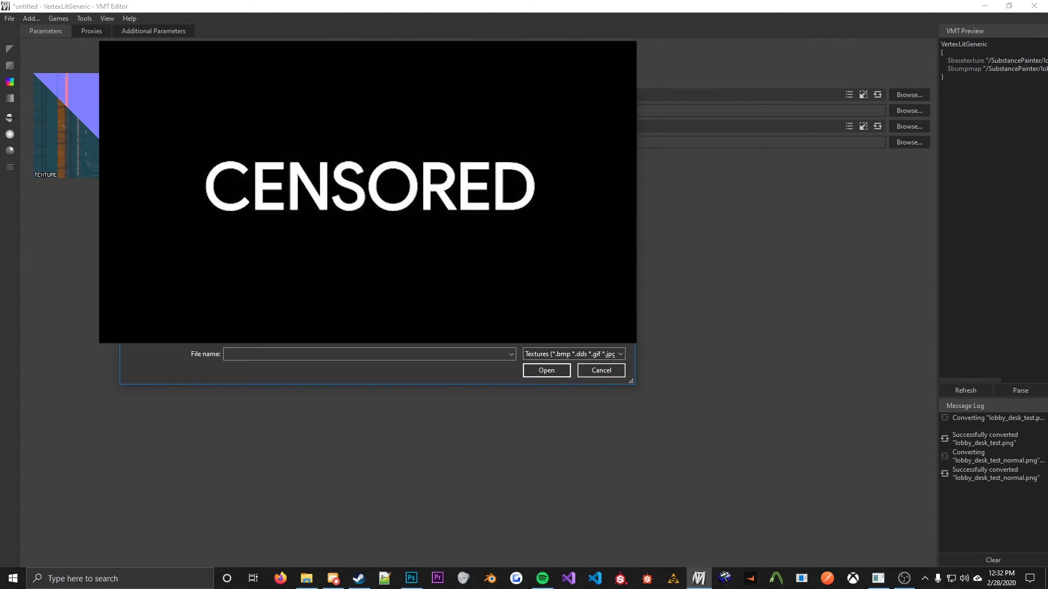
- Load lobby_desk_test_spec.png as bump alpha, enable cubemap reflections masked by bump alpha, and add phong specular
double_click(264, 146)
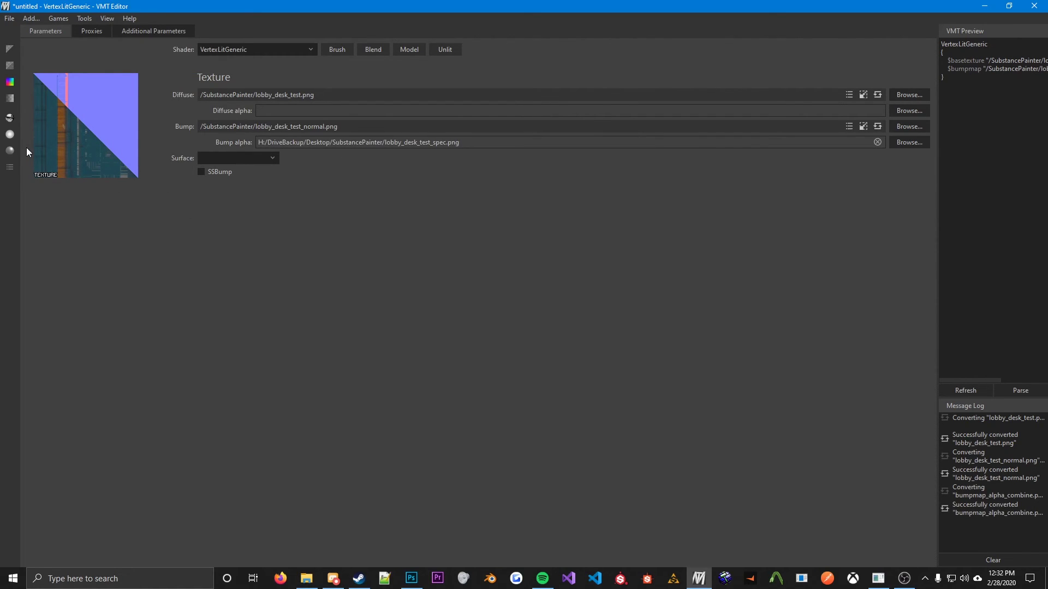
left_click(13, 117)
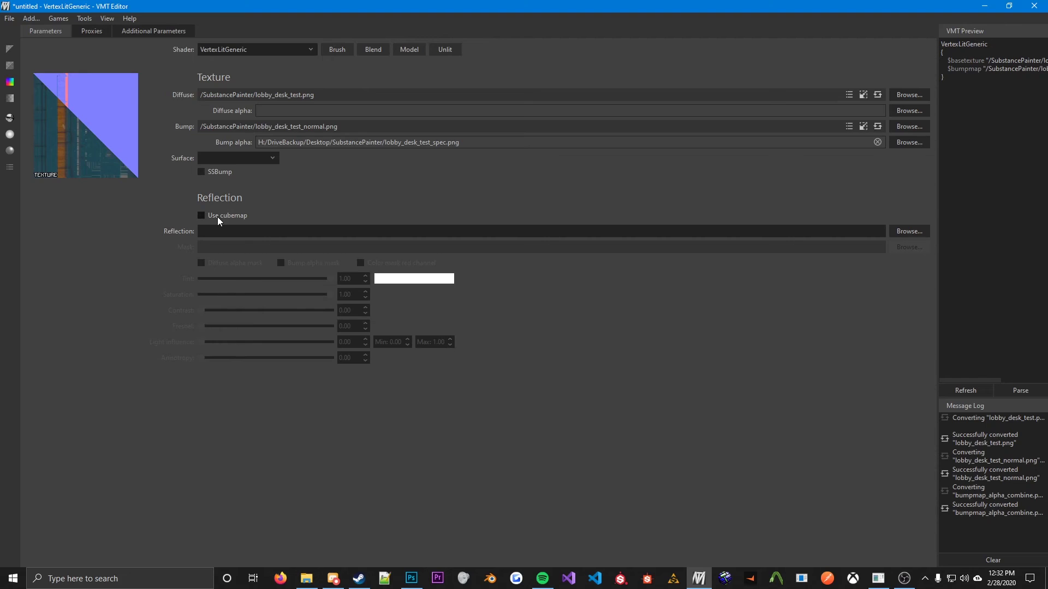
left_click(207, 231)
left_click(207, 216)
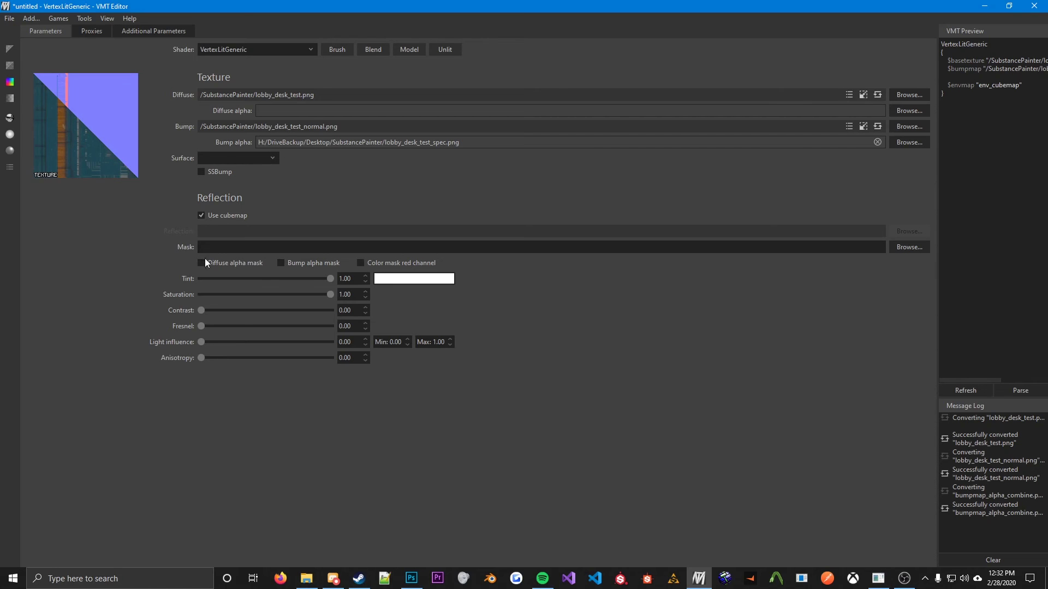
left_click(299, 263)
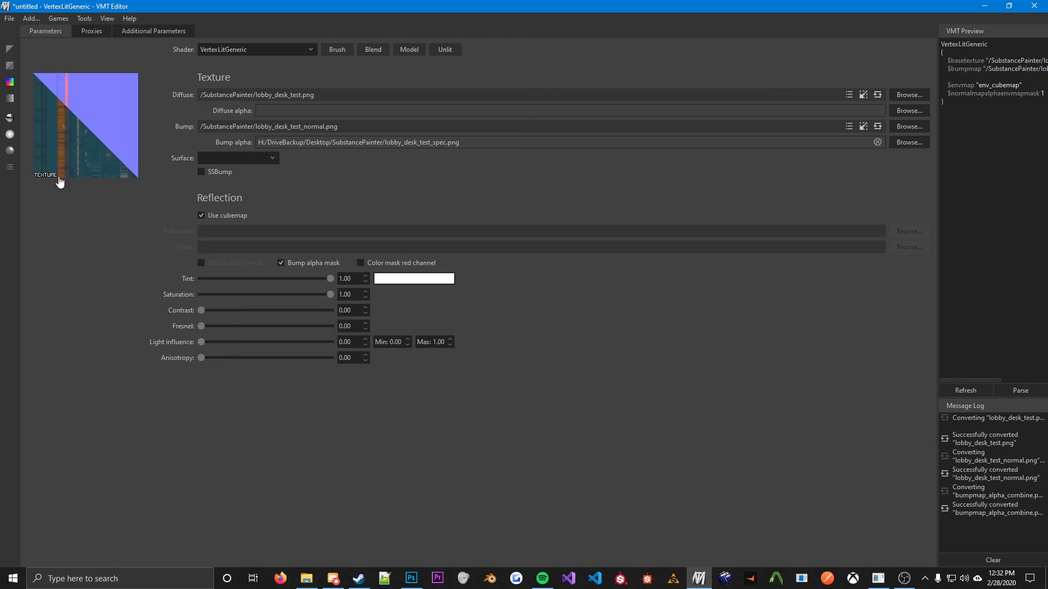
left_click(12, 153)
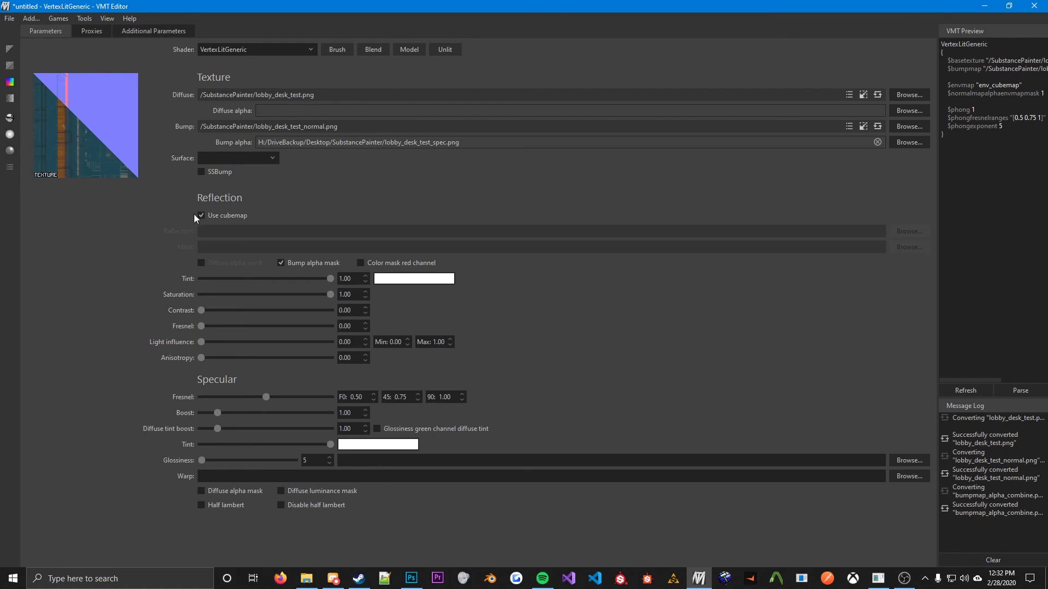
- Remove the phong specular section, then open and dismiss the File menu without saving
left_click(10, 151)
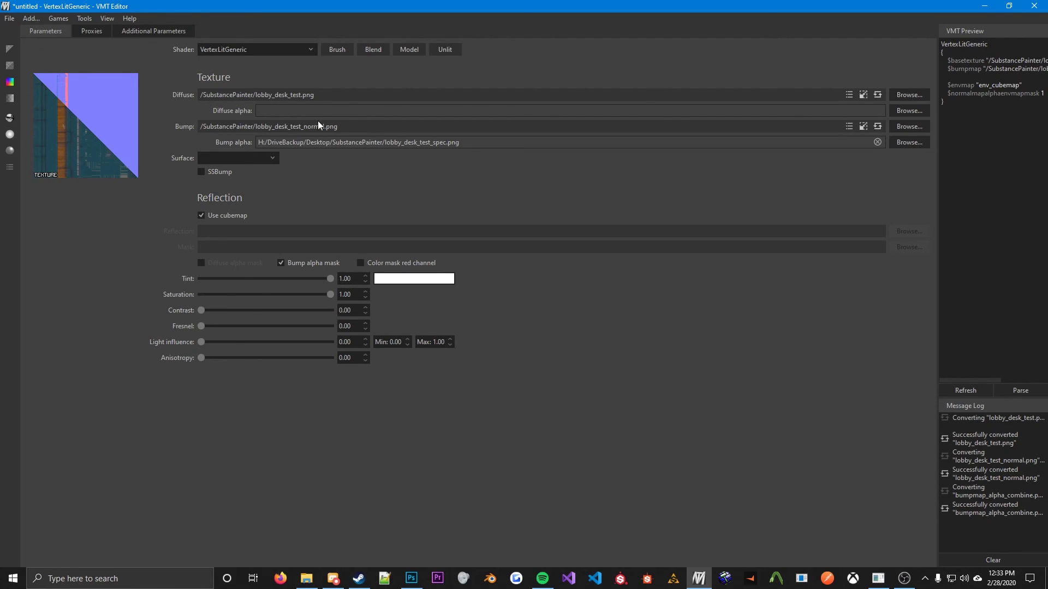
left_click(9, 19)
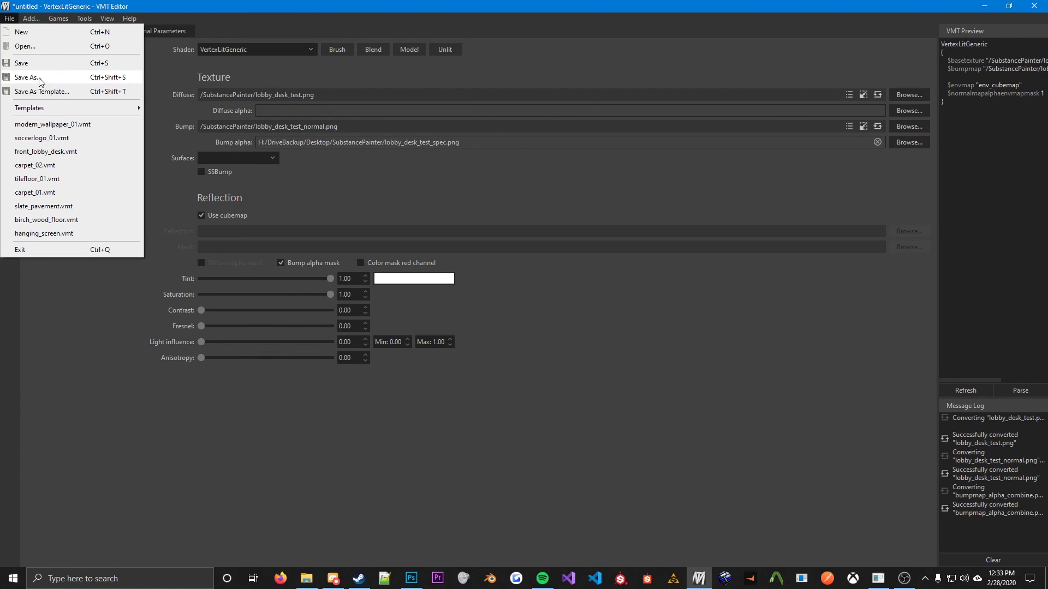
left_click(104, 318)
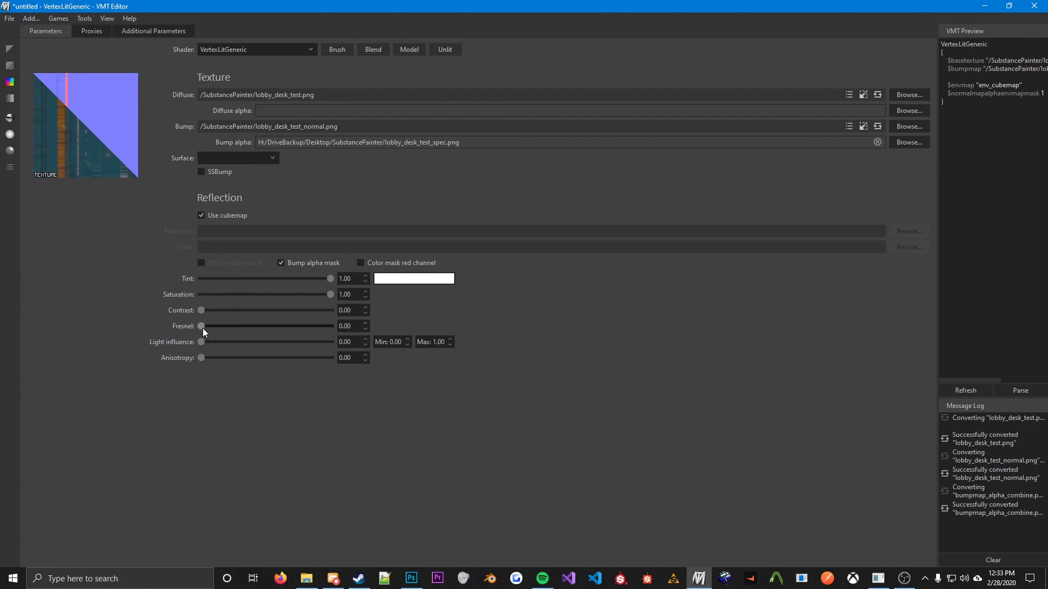